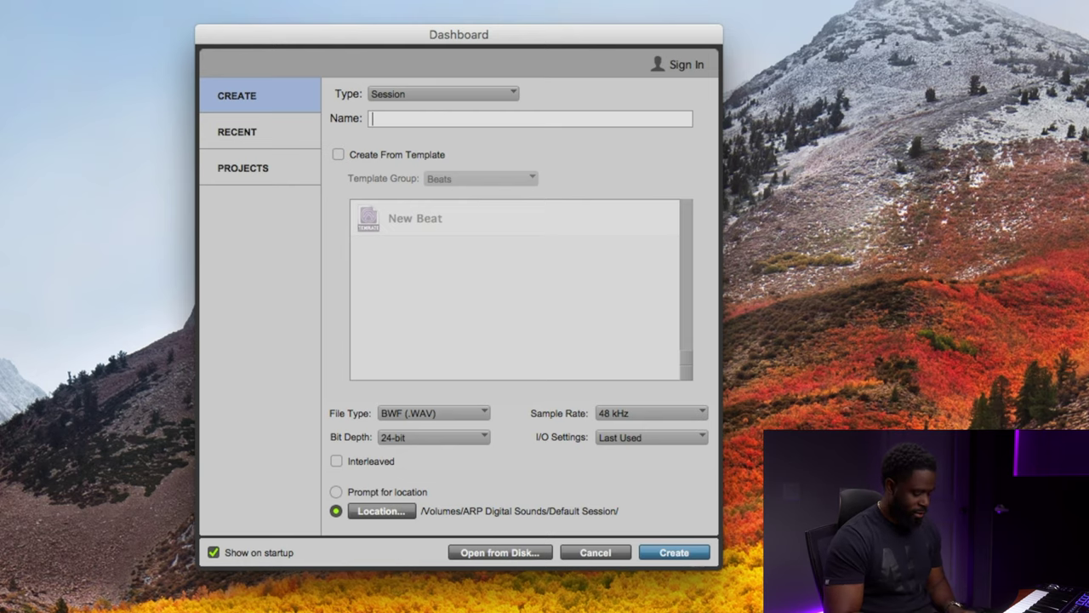
Name the new session 'Session Set Up' with BWF (.WAV) file type and Last Used I/O settings.
type("Session Set ")
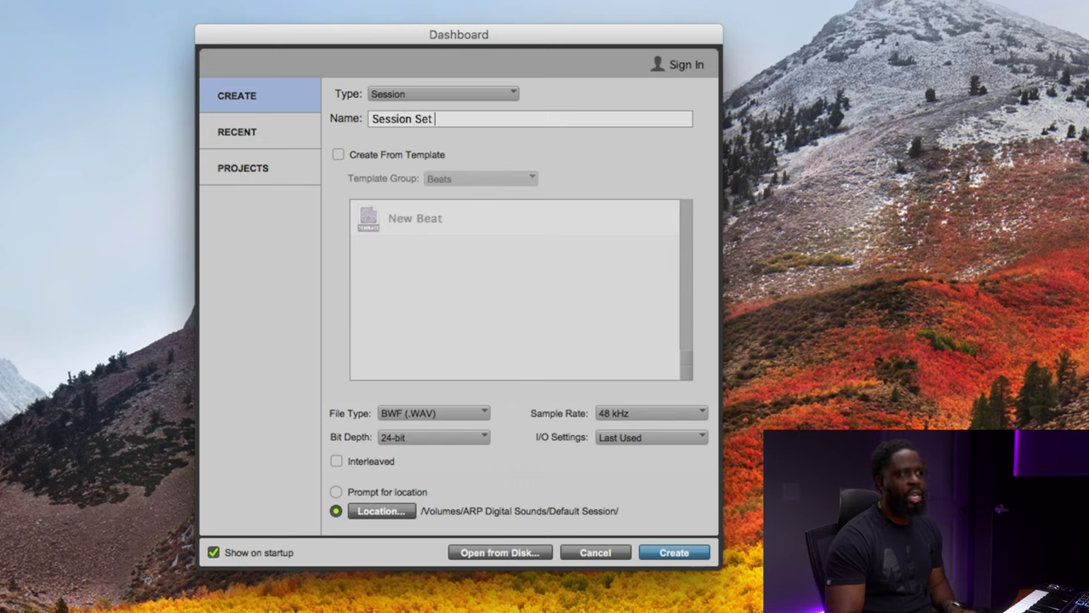
type("Up")
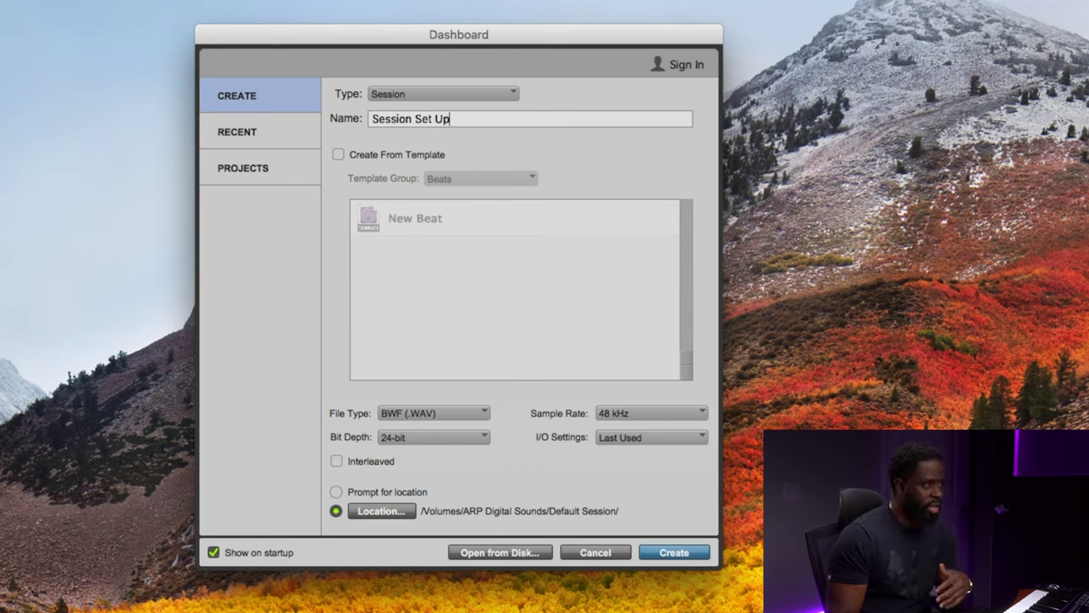
left_click(405, 414)
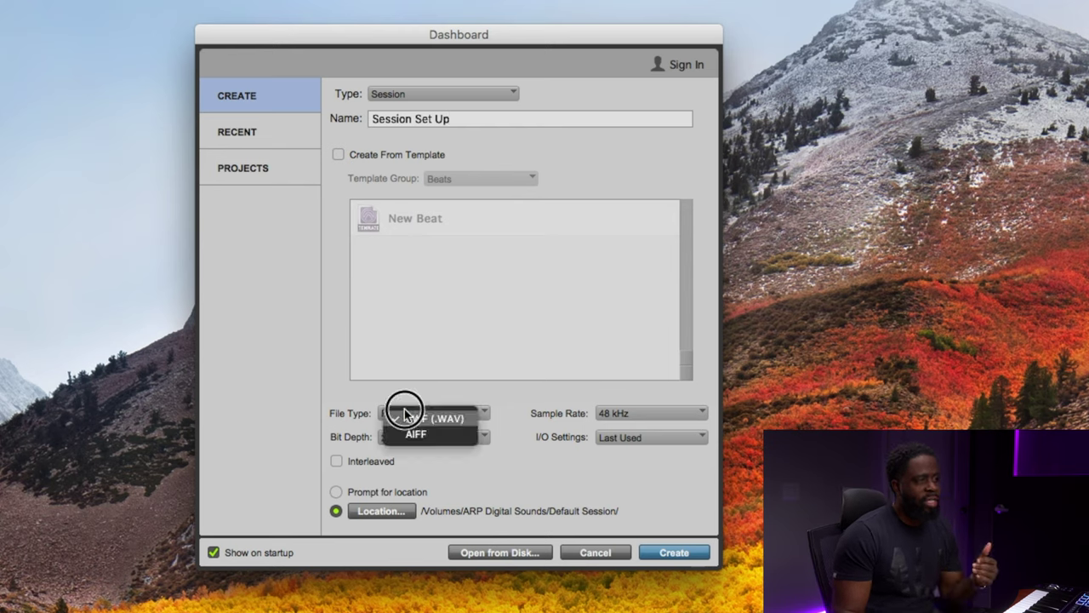
left_click(405, 415)
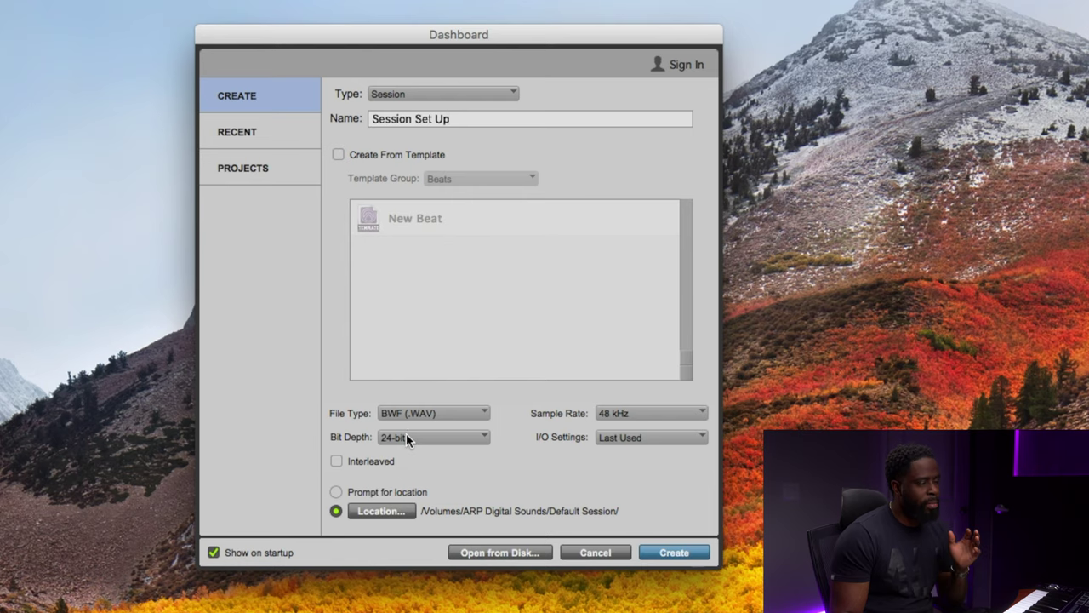
left_click(651, 439)
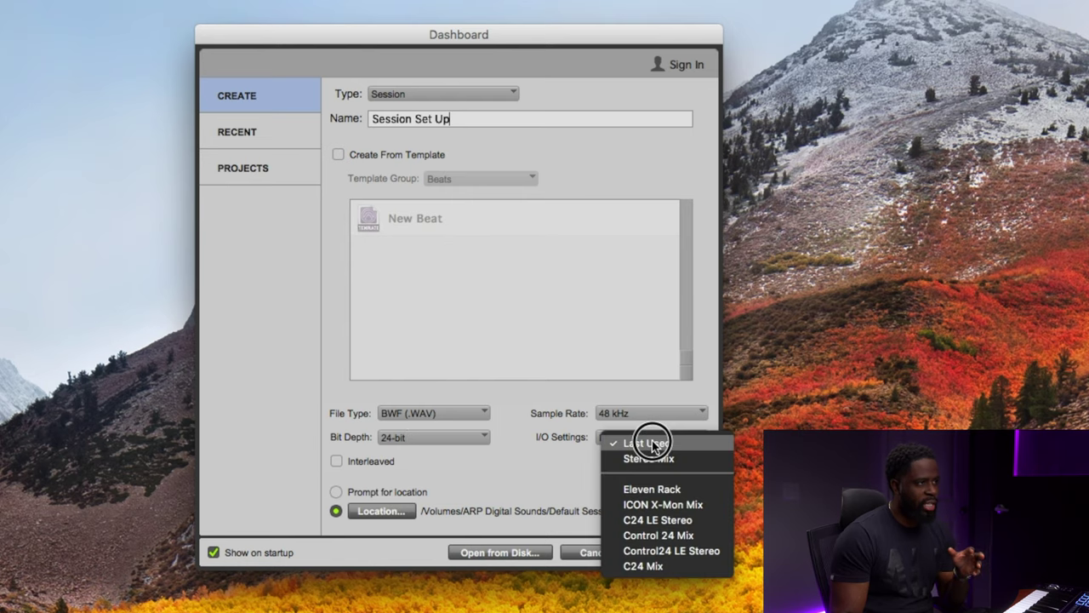
left_click(646, 443)
Keep the default save location and create the session.
left_click(379, 512)
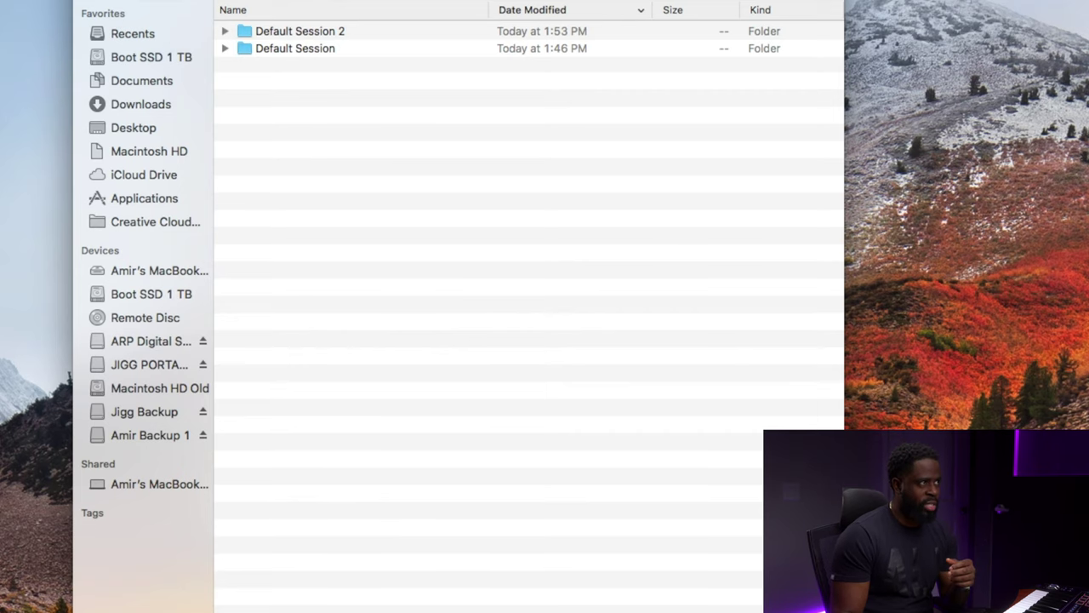
key("Return")
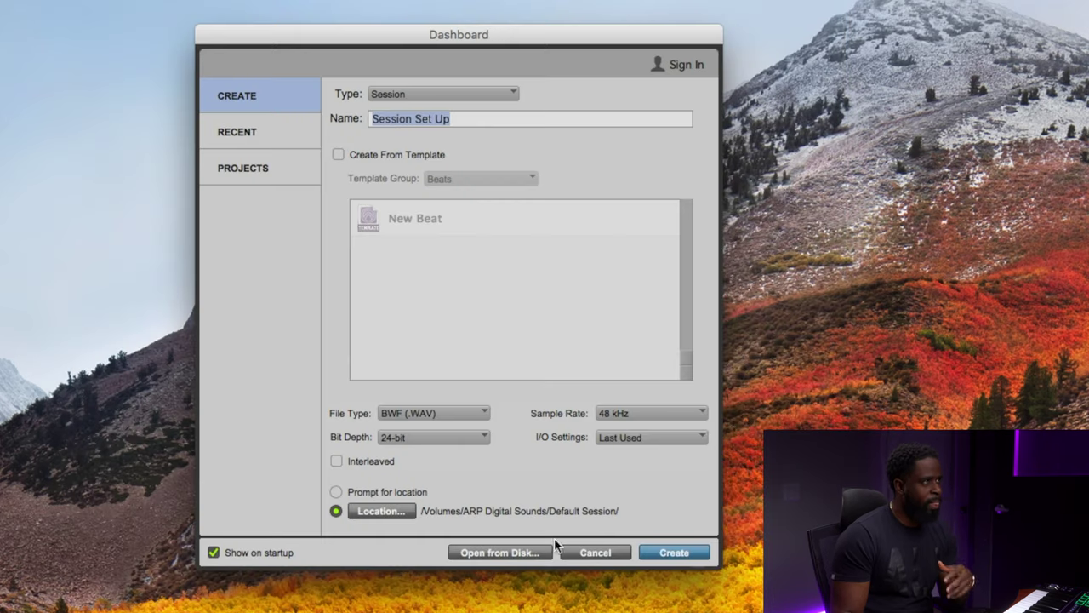
left_click(673, 553)
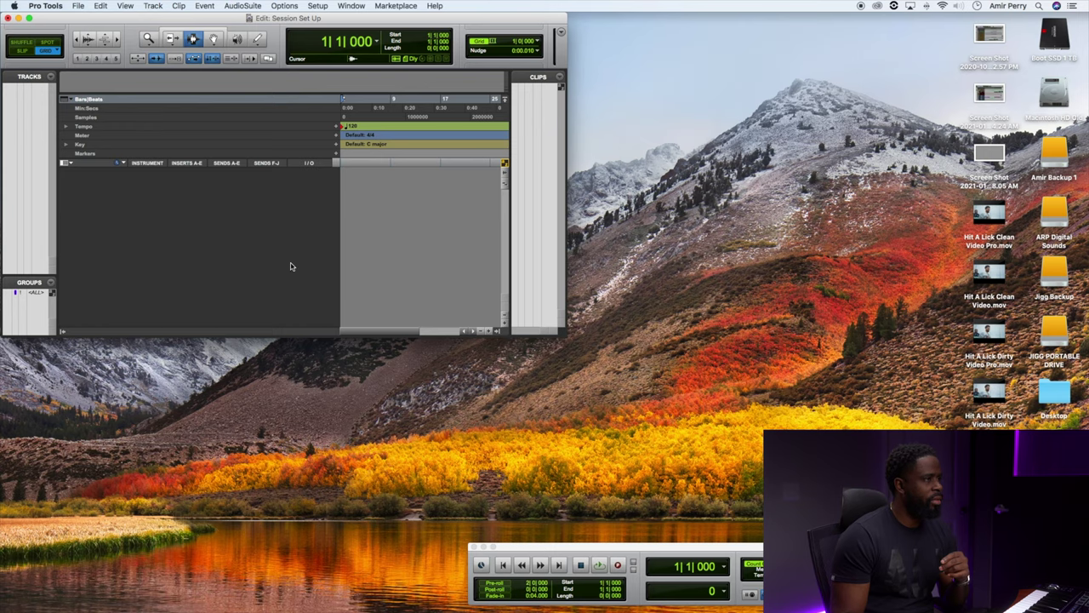
Maximise the Edit window and add 16 new stereo Instrument tracks.
double_click(558, 337)
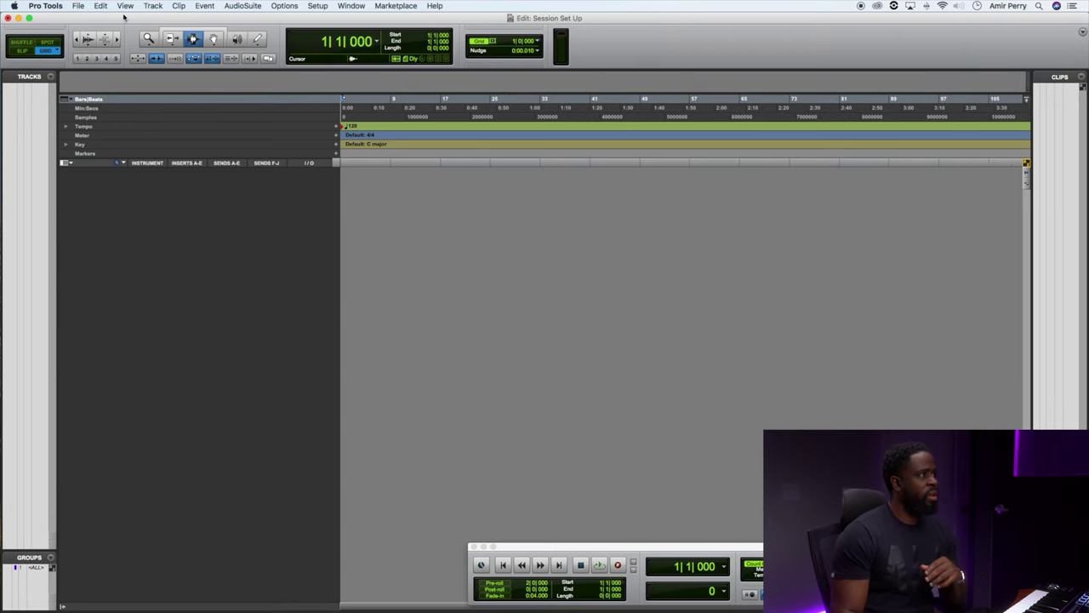
left_click(151, 5)
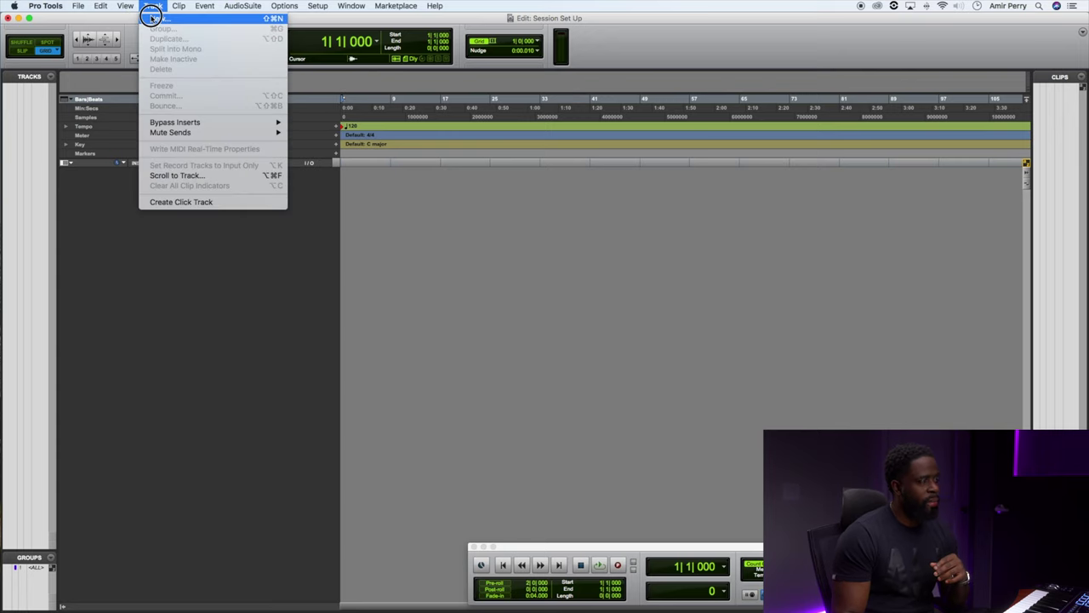
left_click(151, 17)
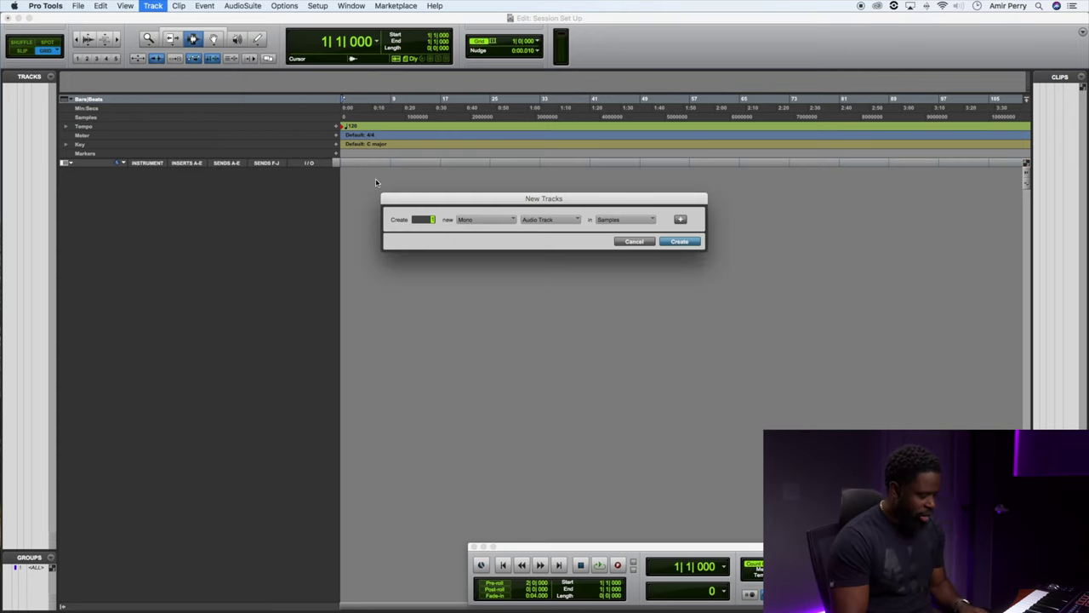
type("16")
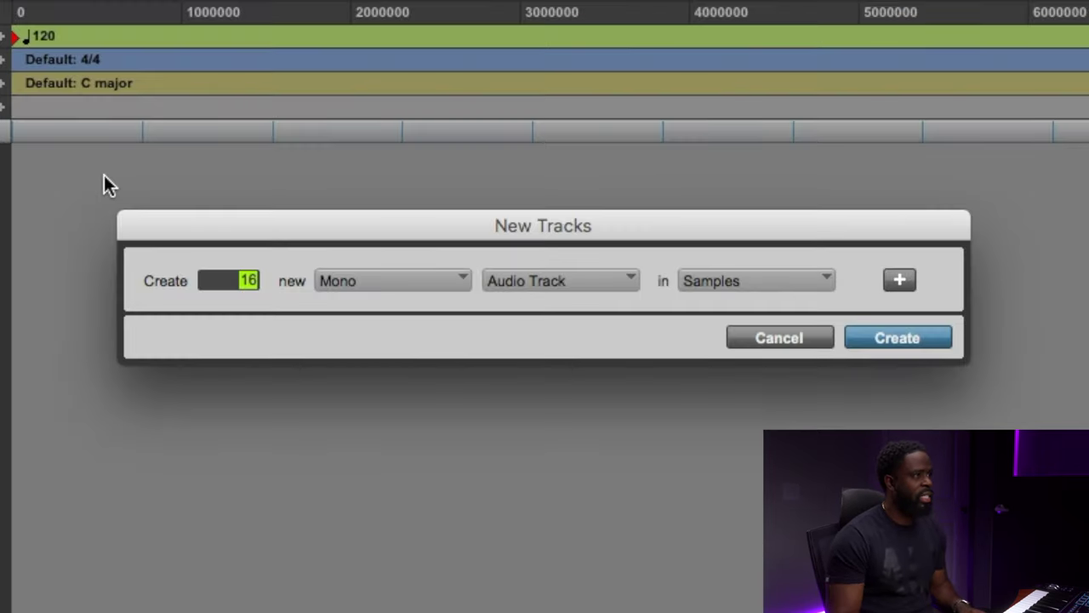
left_click(385, 279)
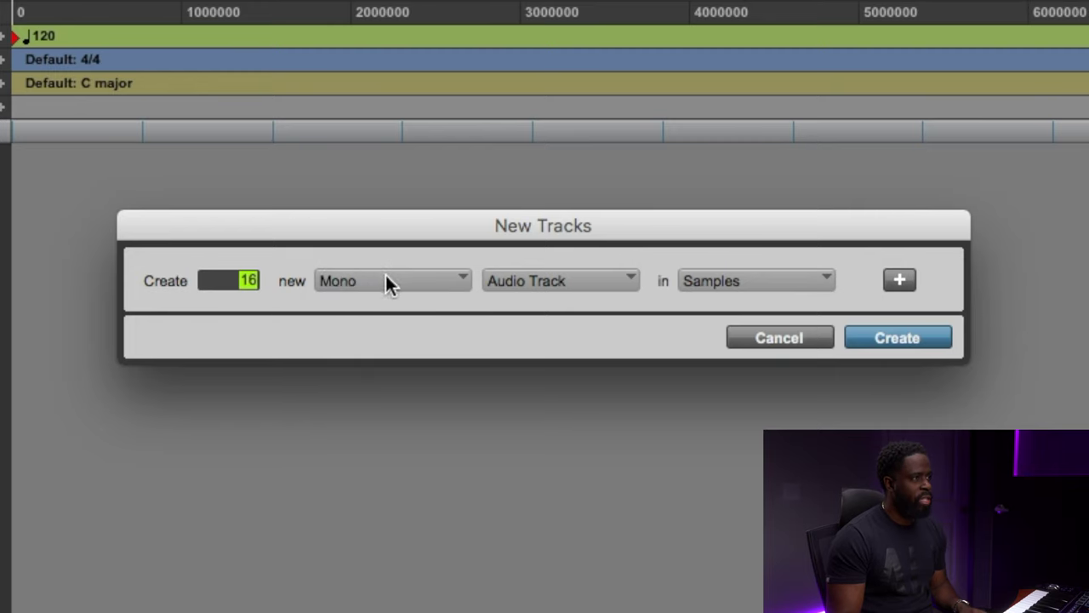
left_click(384, 281)
left_click(391, 309)
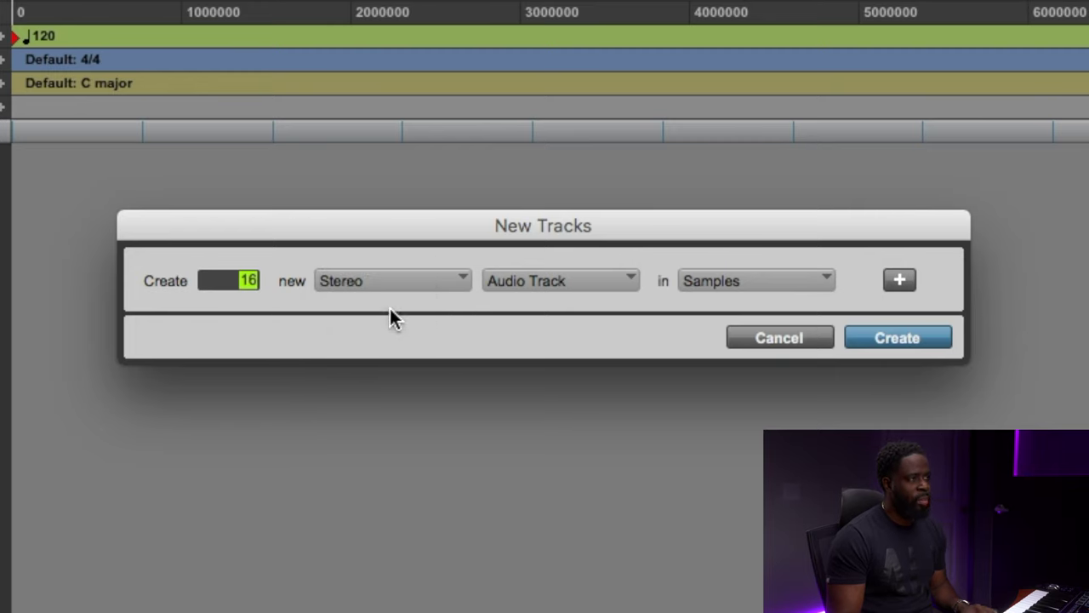
left_click(553, 280)
left_click(573, 412)
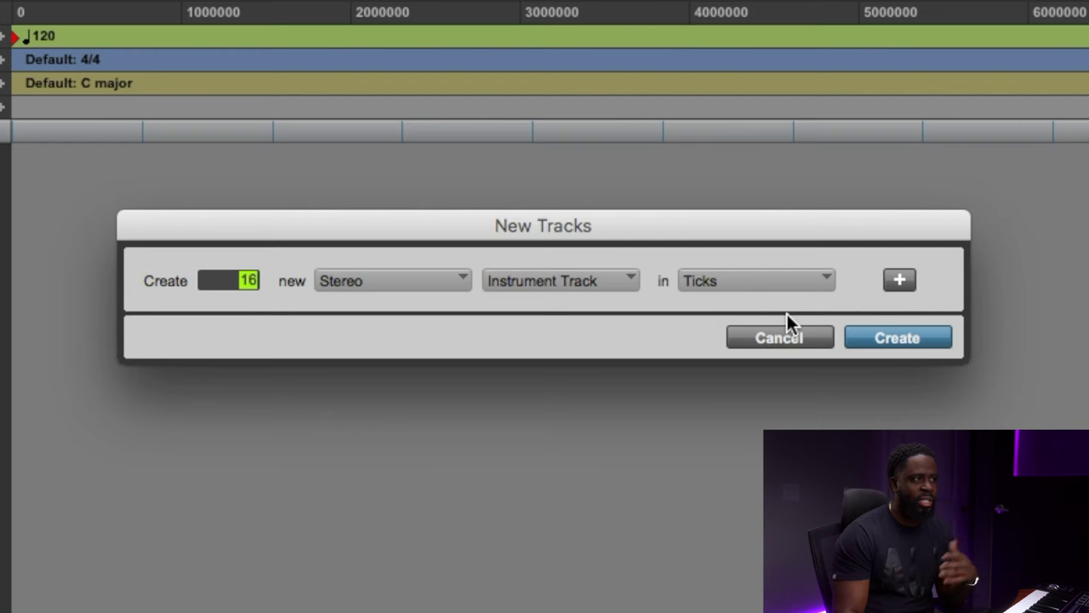
left_click(898, 340)
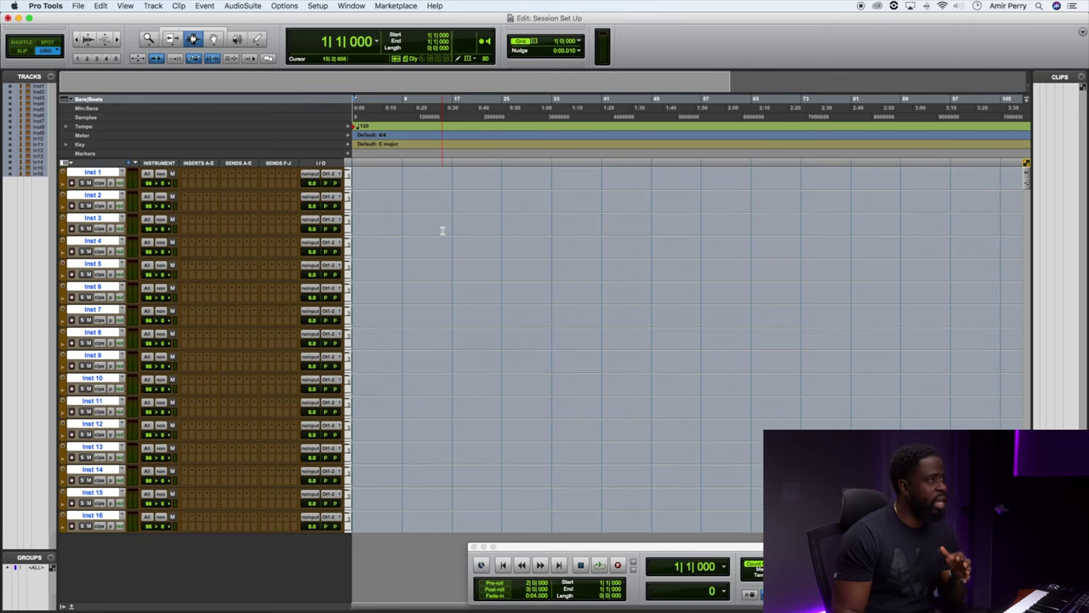
Switch to the Mix window showing channel strips for Inst 1 through Inst 16.
left_click(351, 5)
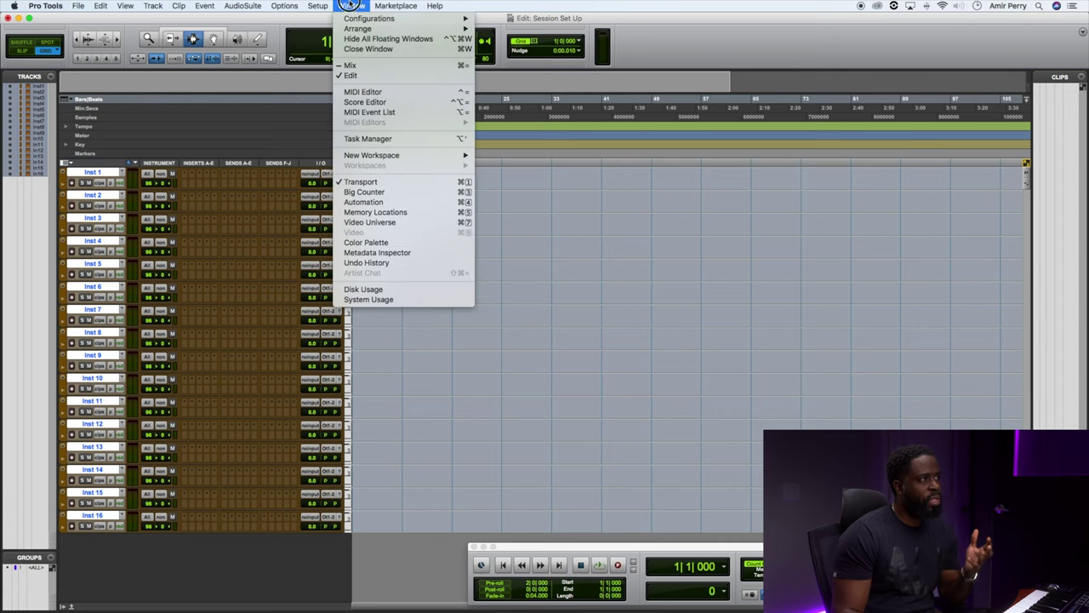
left_click(353, 66)
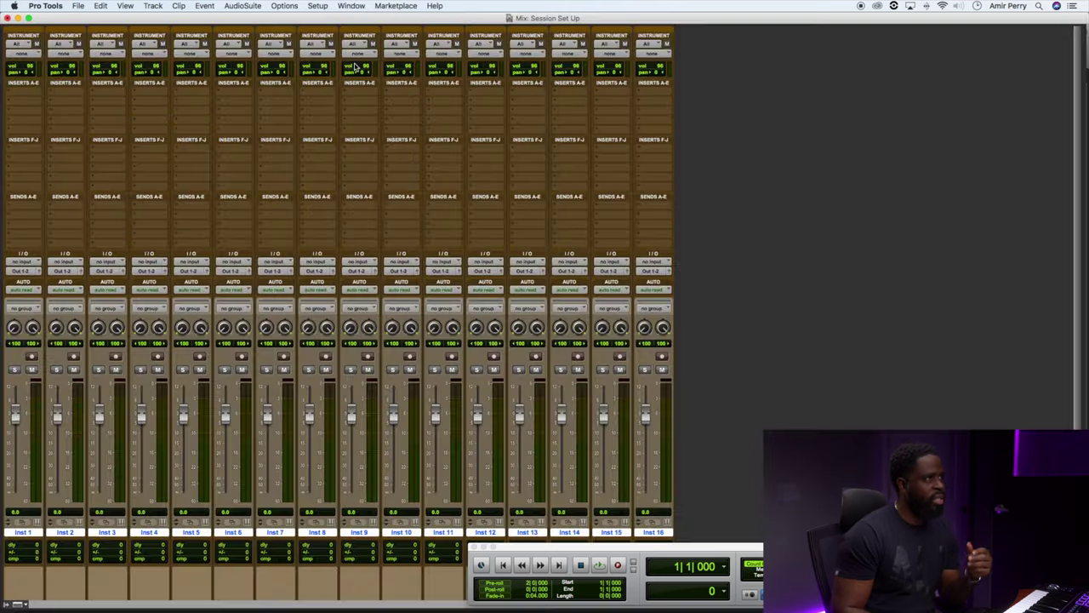
key("super+equal")
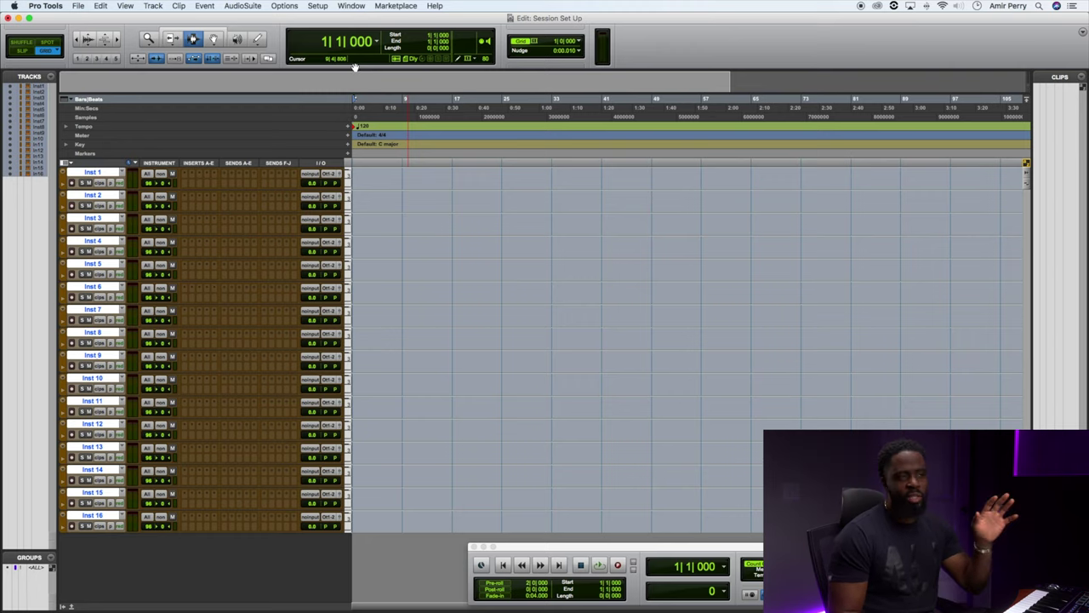
key("super+equal")
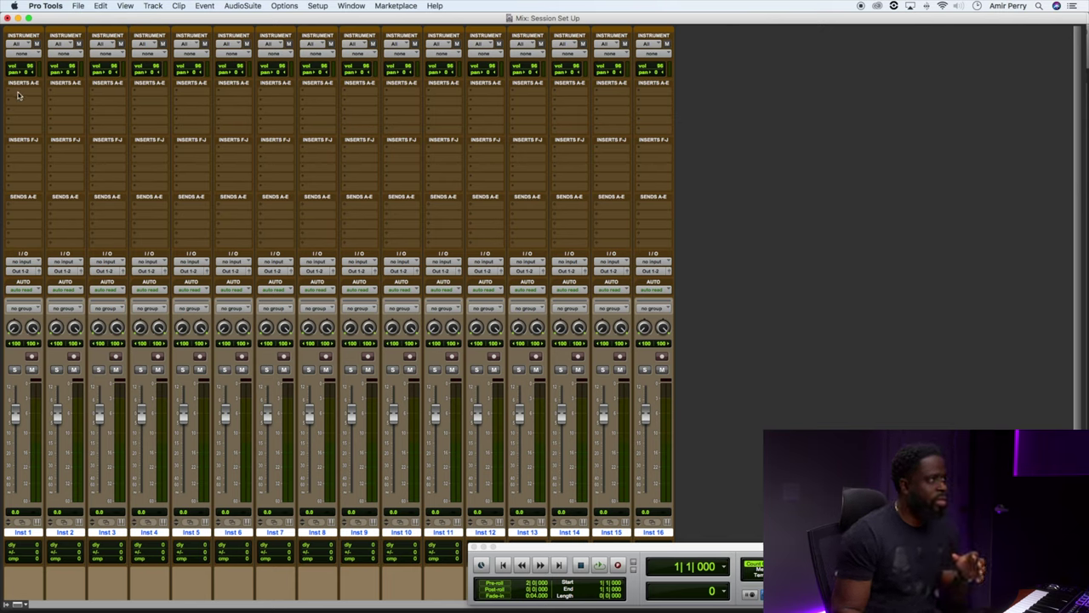
Insert the stereo Xpand!2 instrument plug-in on Inst 1's first insert slot.
left_click(19, 95)
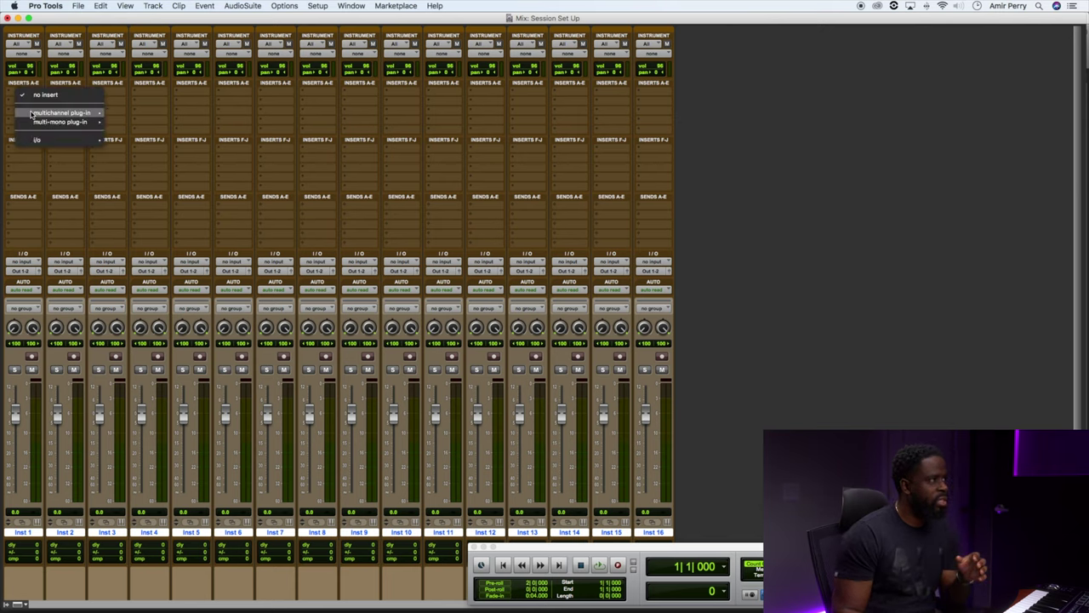
mouse_move(31, 114)
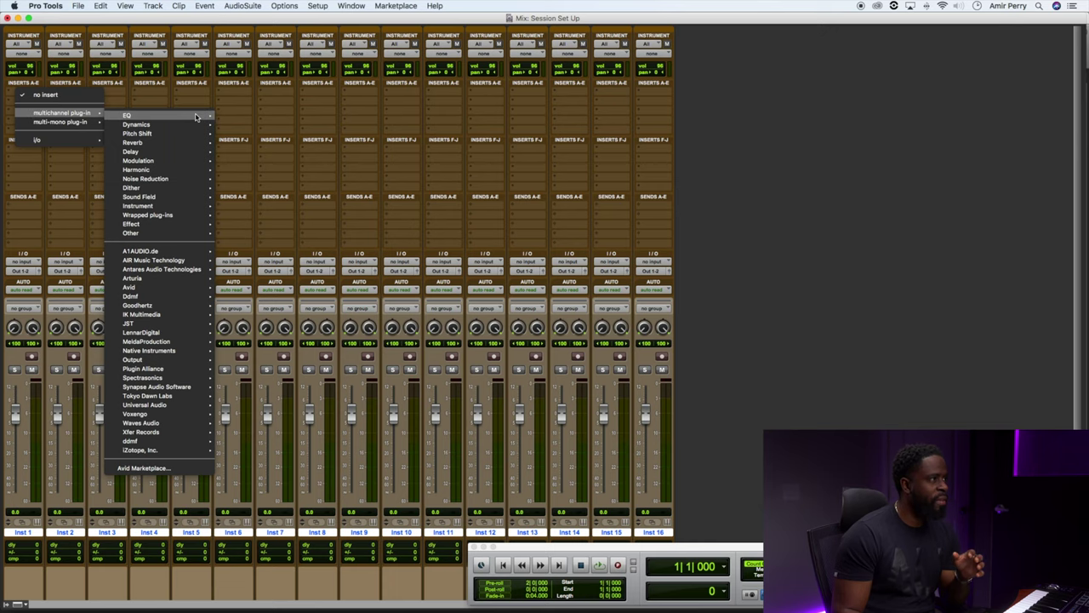
mouse_move(192, 208)
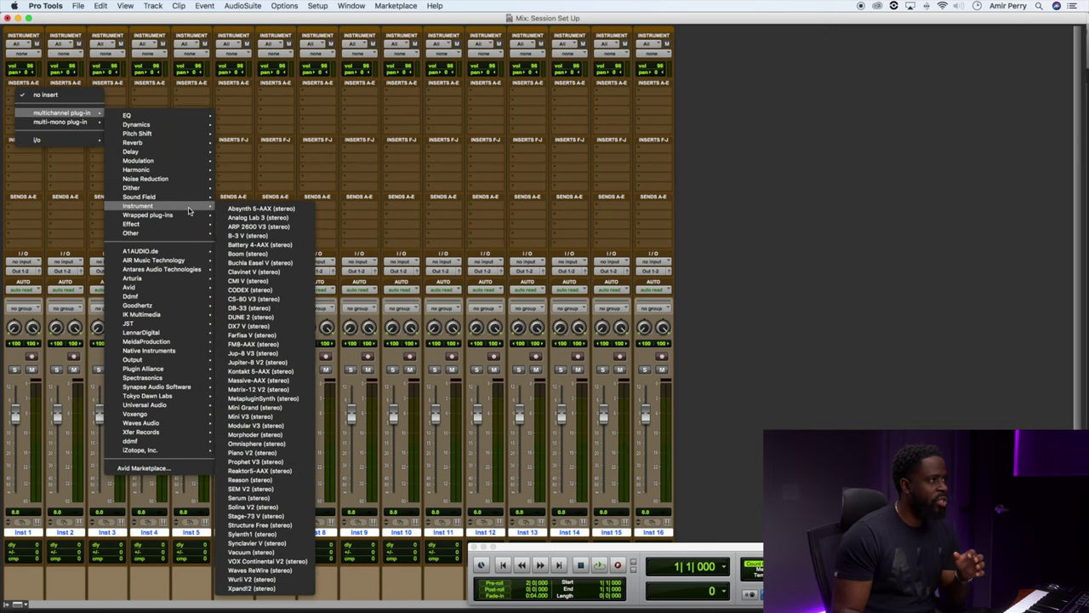
left_click(255, 588)
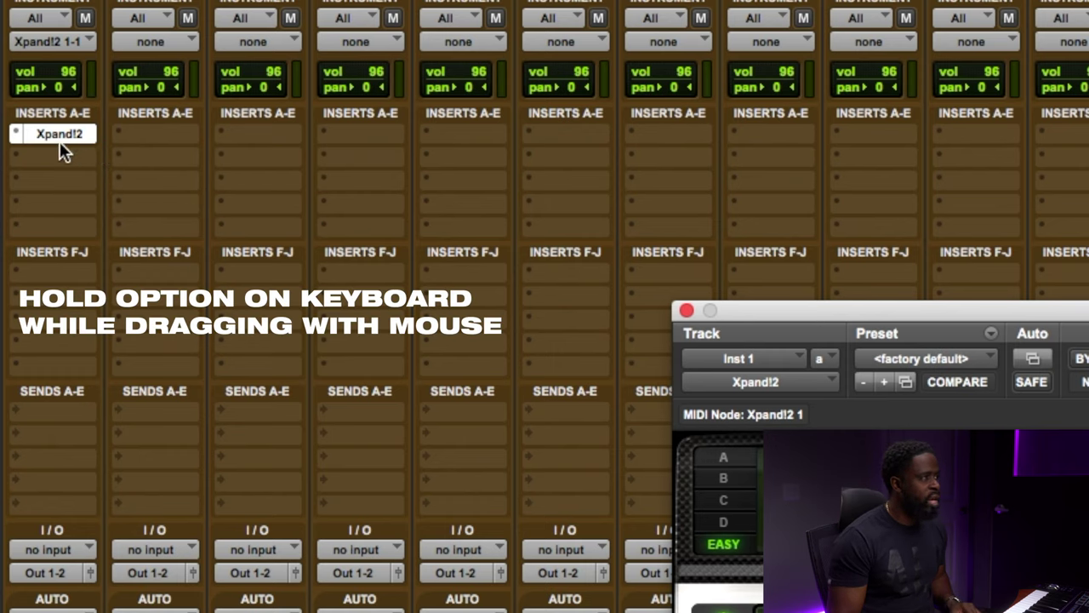
Copy Inst 1's Xpand!2 insert onto tracks 2 through 16, then close the plug-in window.
left_click_drag(59, 136, 179, 133)
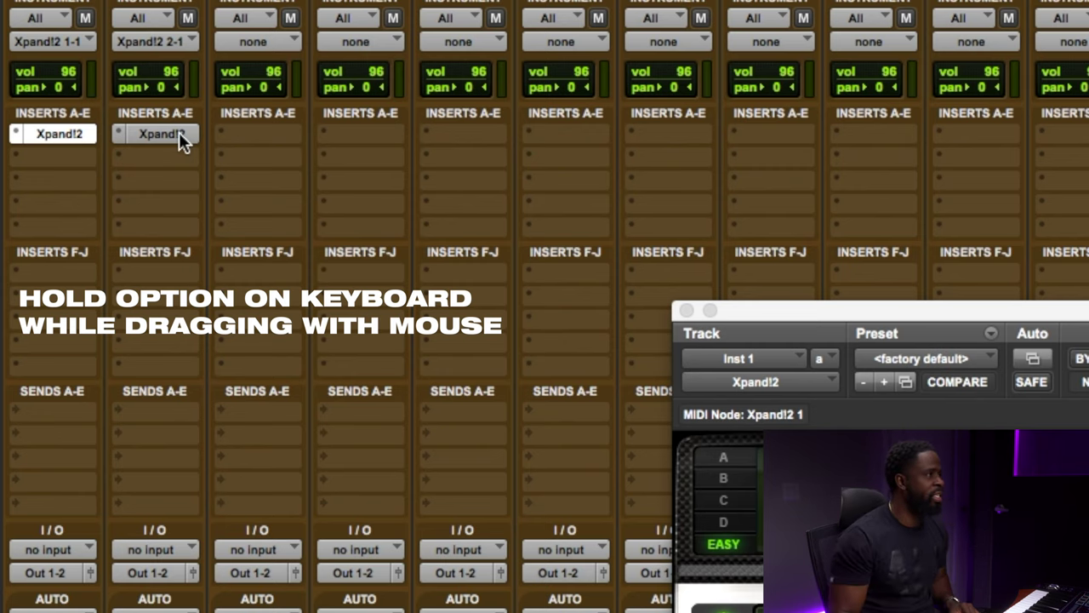
left_click_drag(176, 134, 357, 134)
left_click_drag(357, 134, 467, 133)
left_click_drag(466, 133, 691, 133)
left_click_drag(690, 133, 1081, 133)
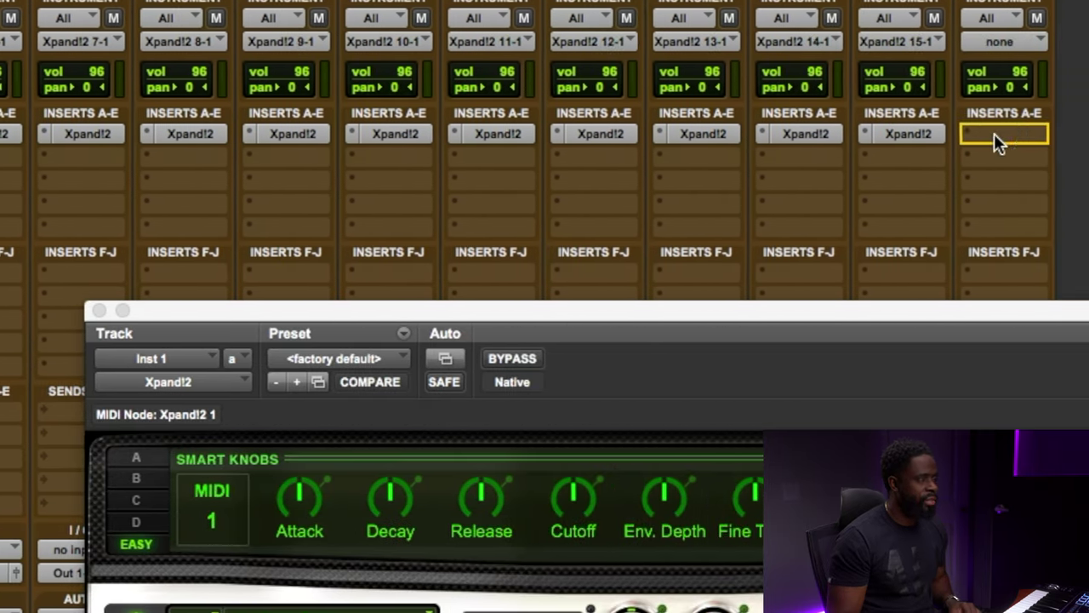
left_click_drag(998, 143, 1000, 137)
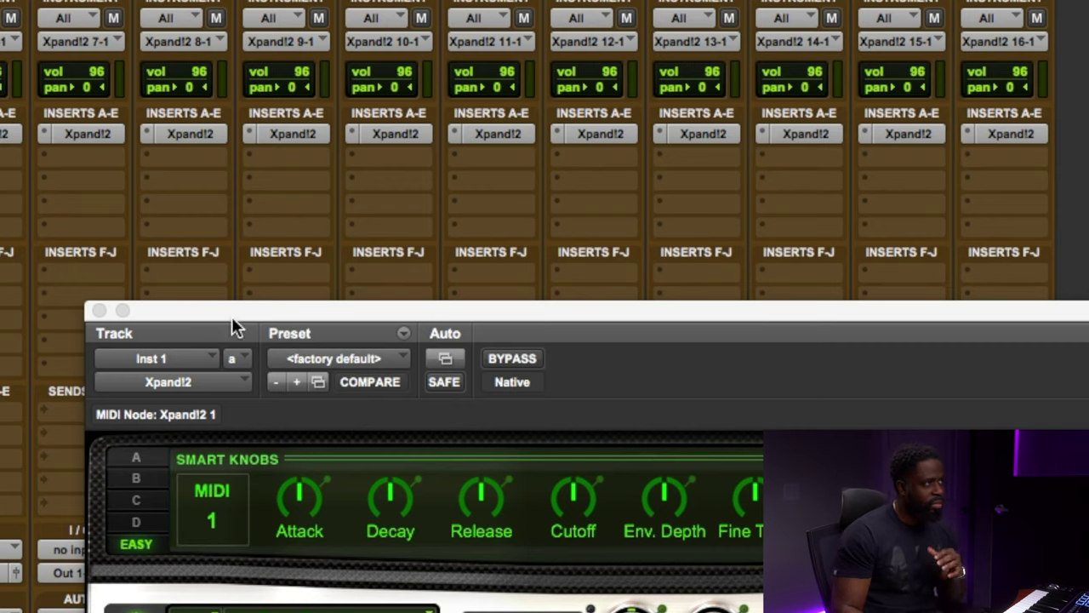
left_click(99, 310)
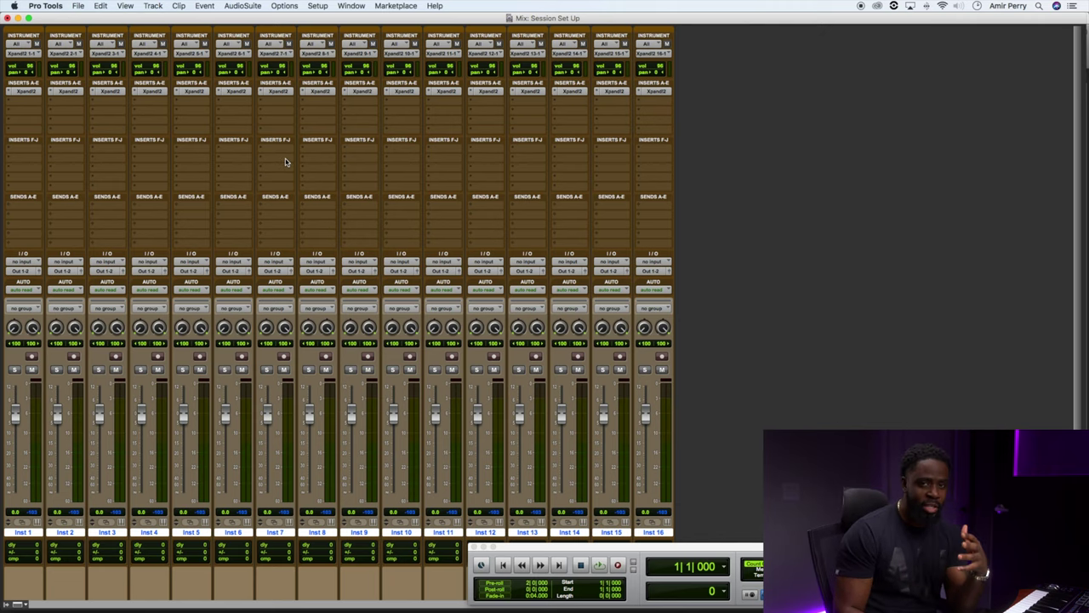
Load the 024 Drums Hi-Hats Menu X2+ patch into part A of Inst 1's Xpand!2.
left_click(26, 92)
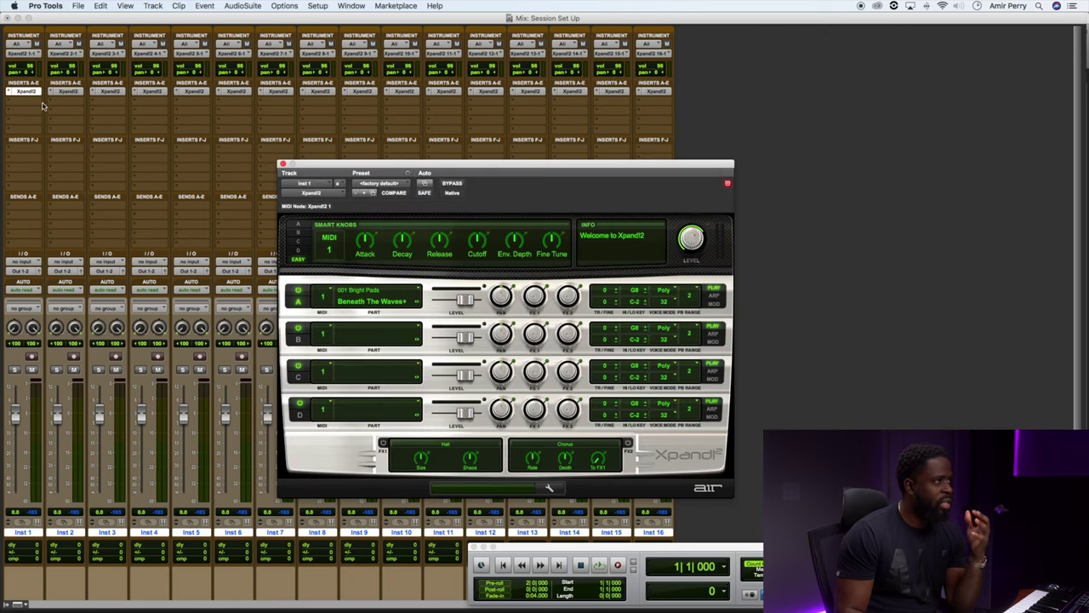
left_click(358, 302)
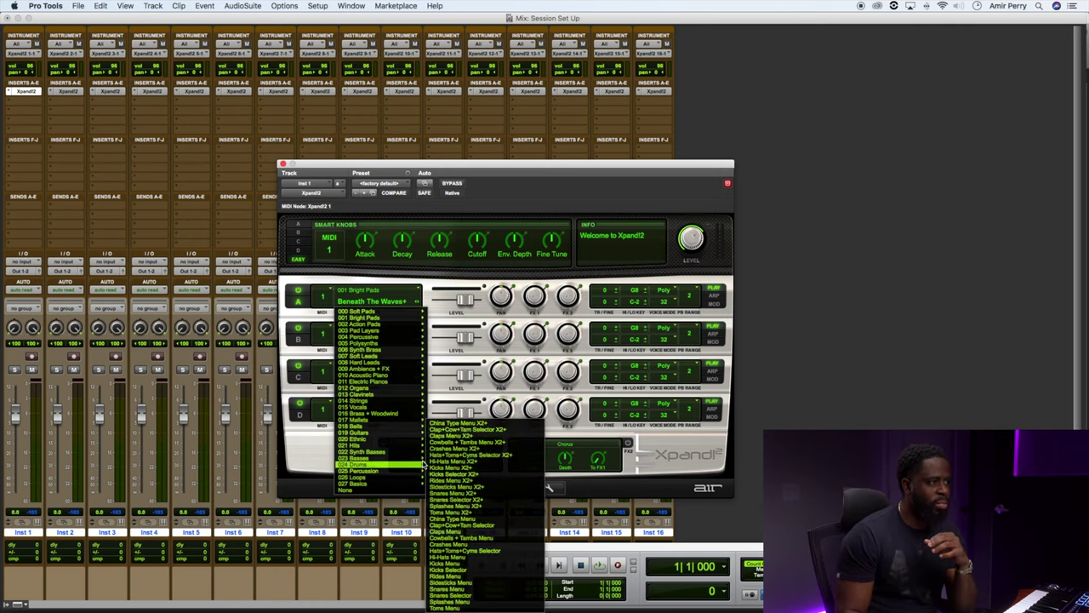
mouse_move(406, 425)
mouse_move(394, 466)
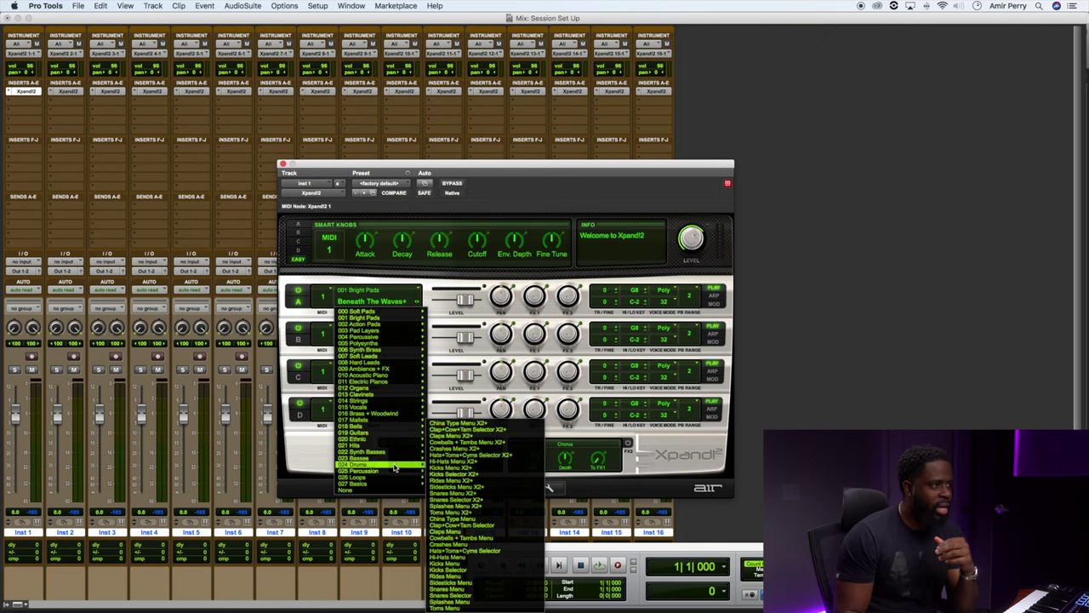
left_click(466, 463)
Rename track Inst 1 to Hats.
left_click(24, 534)
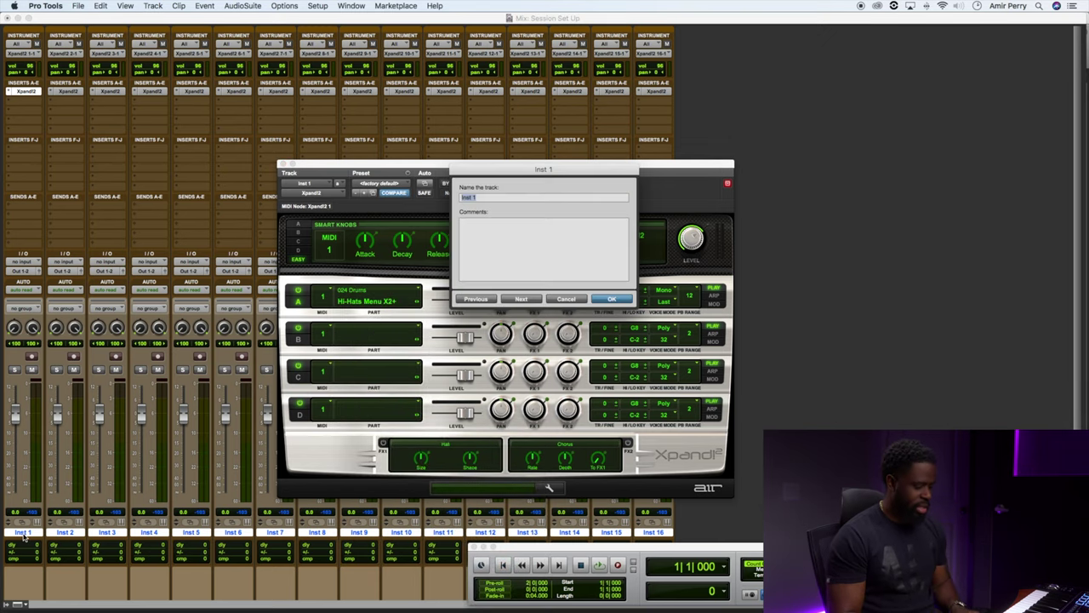
type("Hats")
key("Return")
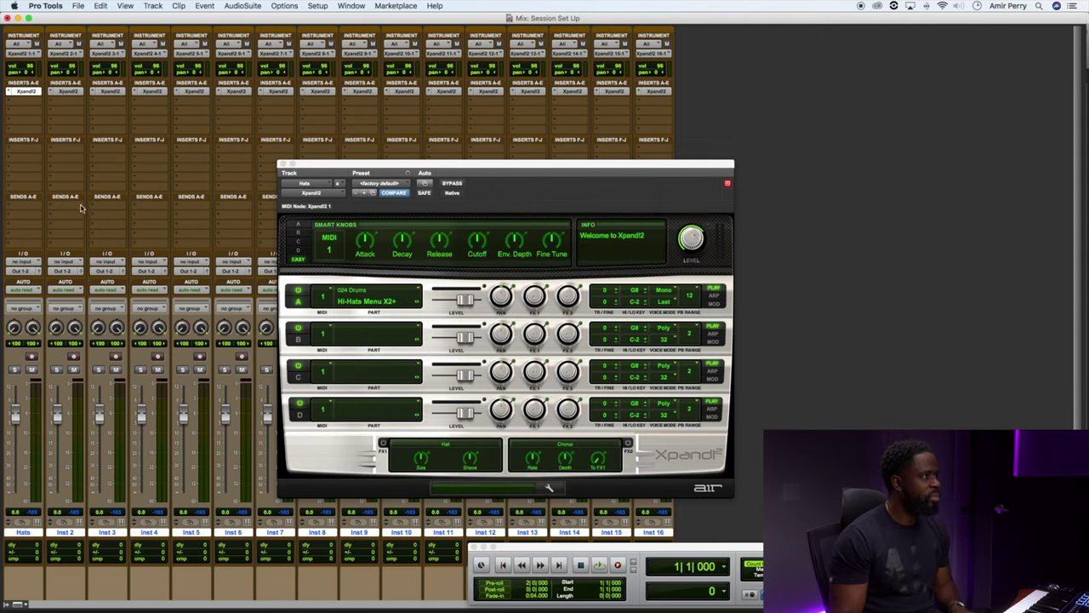
Load the Snares Menu X2+ patch in Inst 2's Xpand!2 and rename the track Snare.
left_click(68, 91)
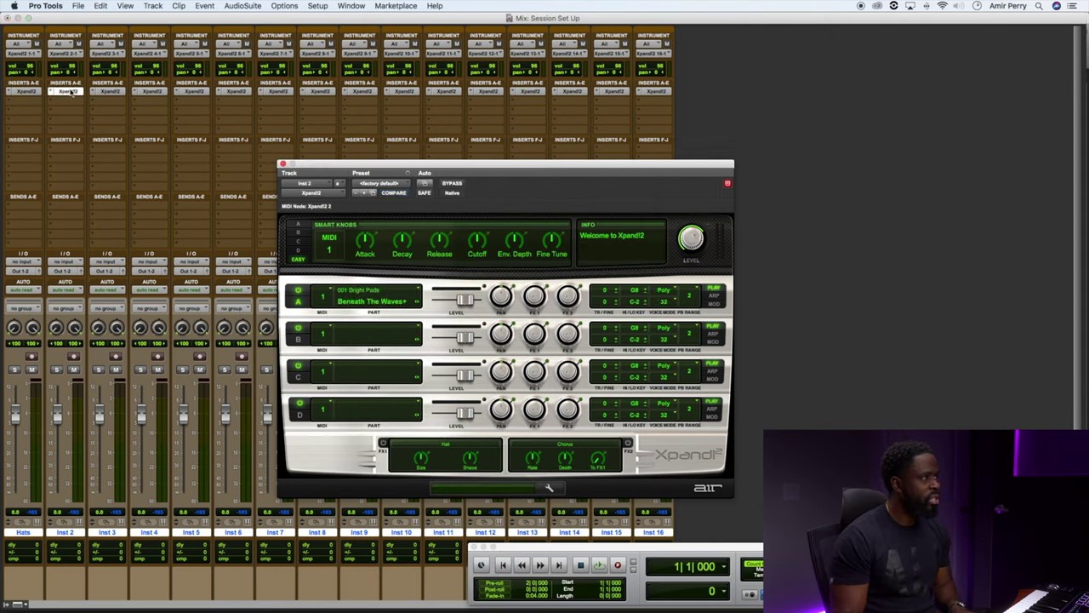
left_click(370, 300)
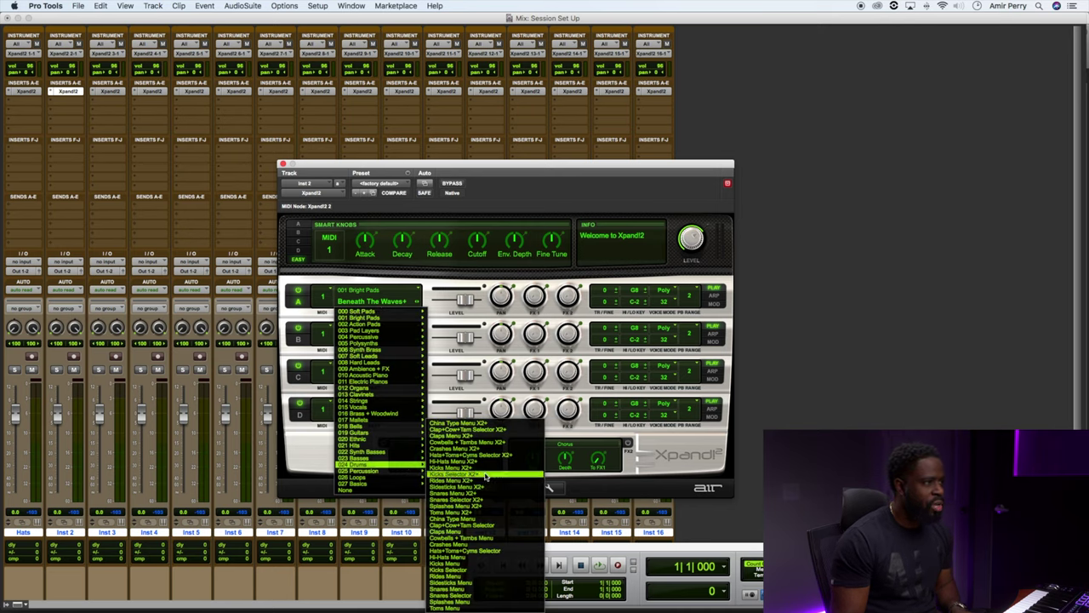
left_click(455, 493)
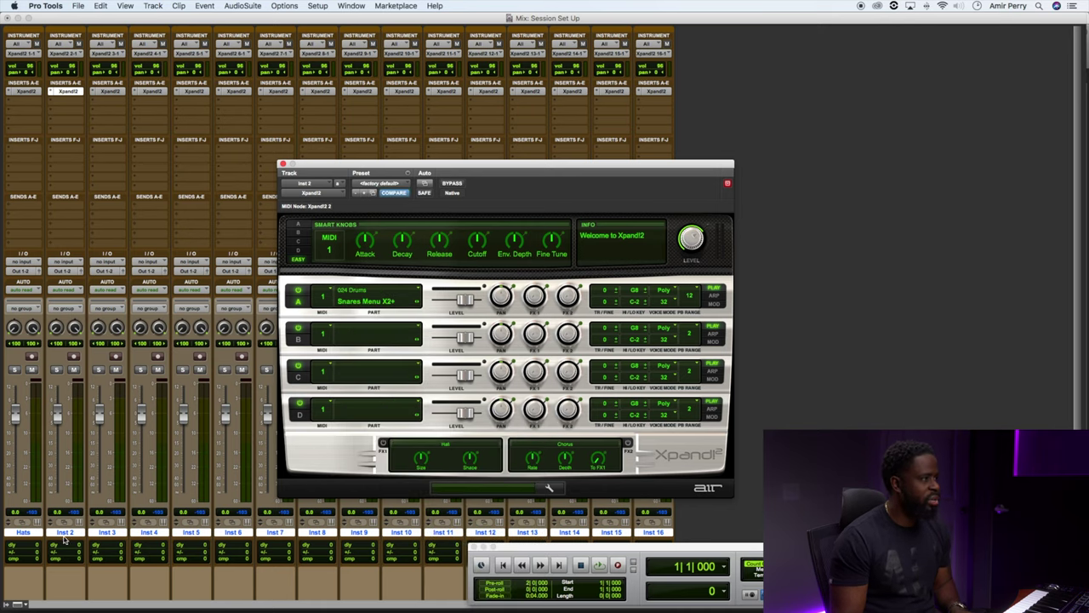
double_click(66, 532)
type("San")
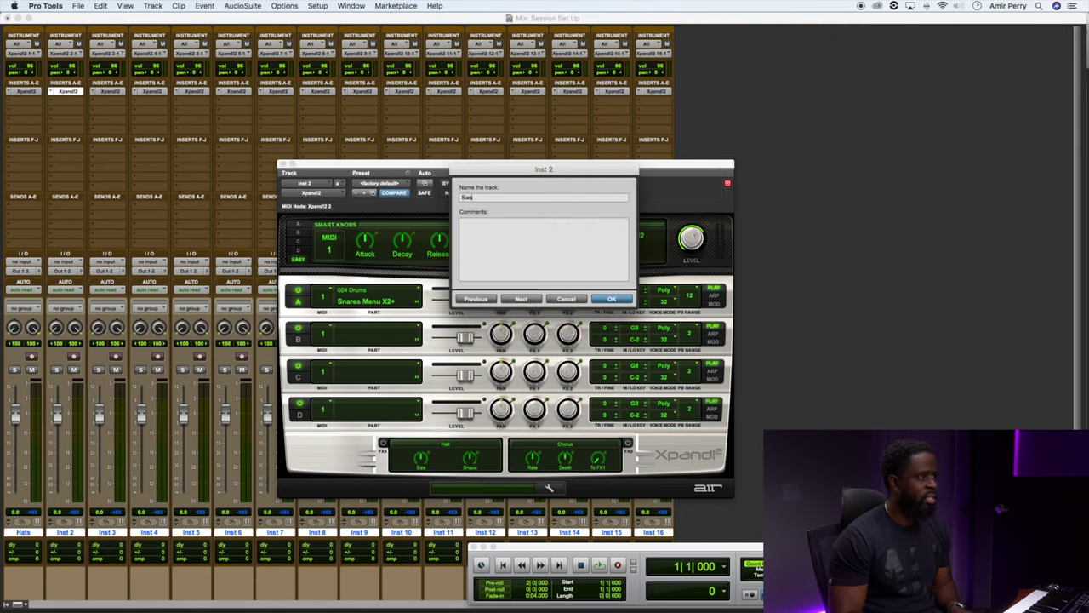
key("BackSpace")
key("BackSpace")
type("n")
key("Return")
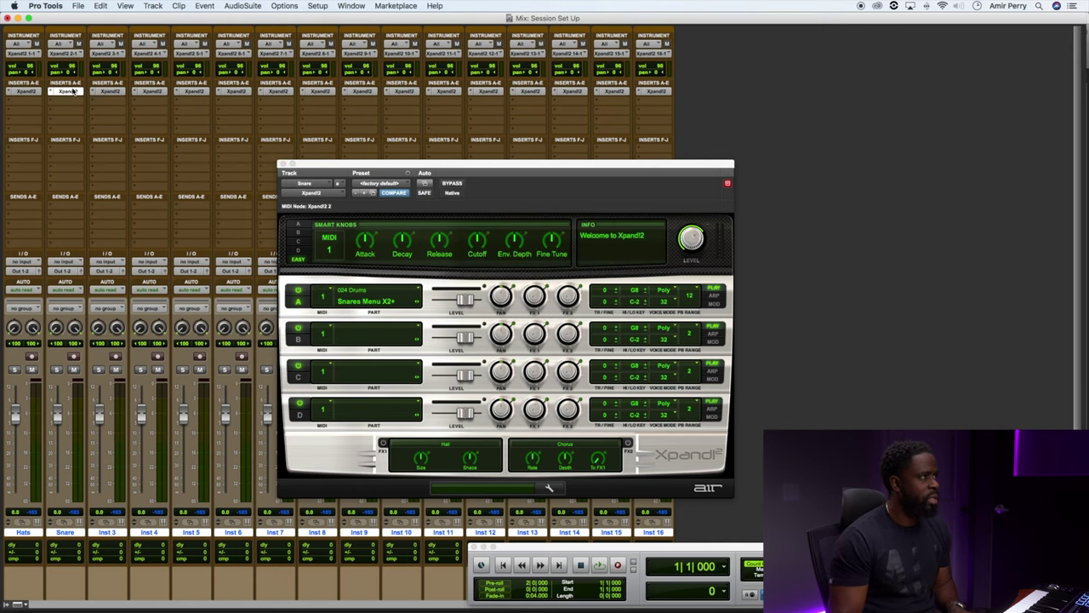
Load the Kicks Menu patch in Inst 3's Xpand!2 and rename the track Kick.
left_click(105, 94)
left_click(379, 300)
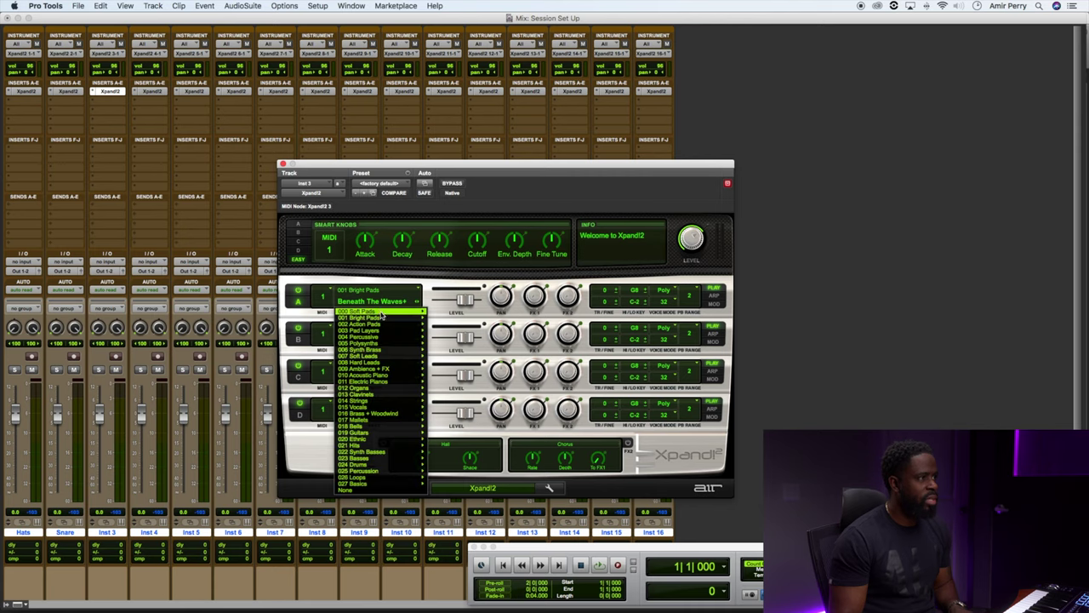
mouse_move(380, 471)
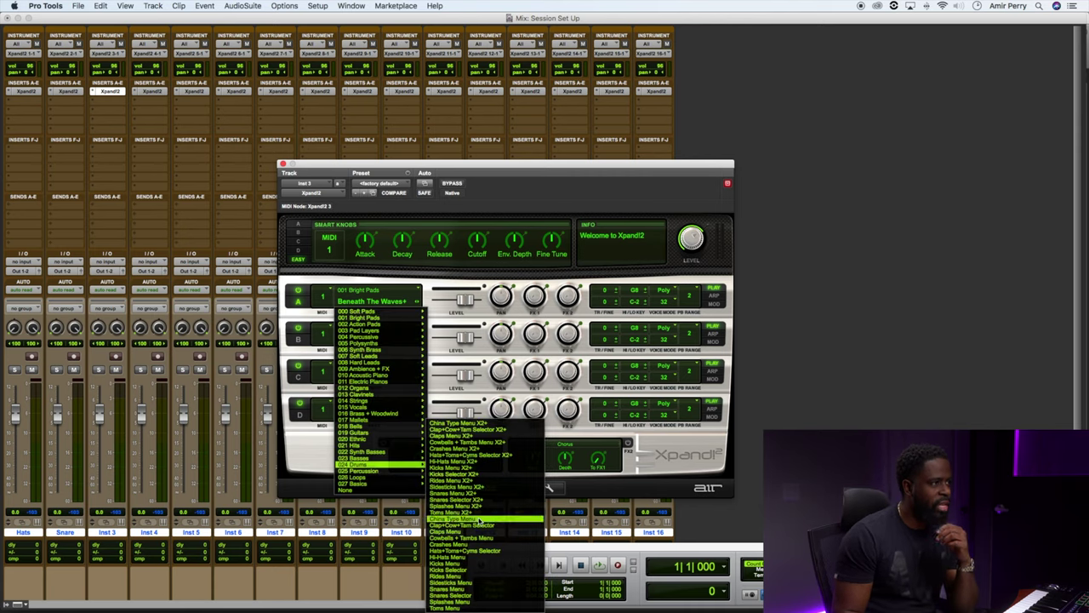
left_click(459, 563)
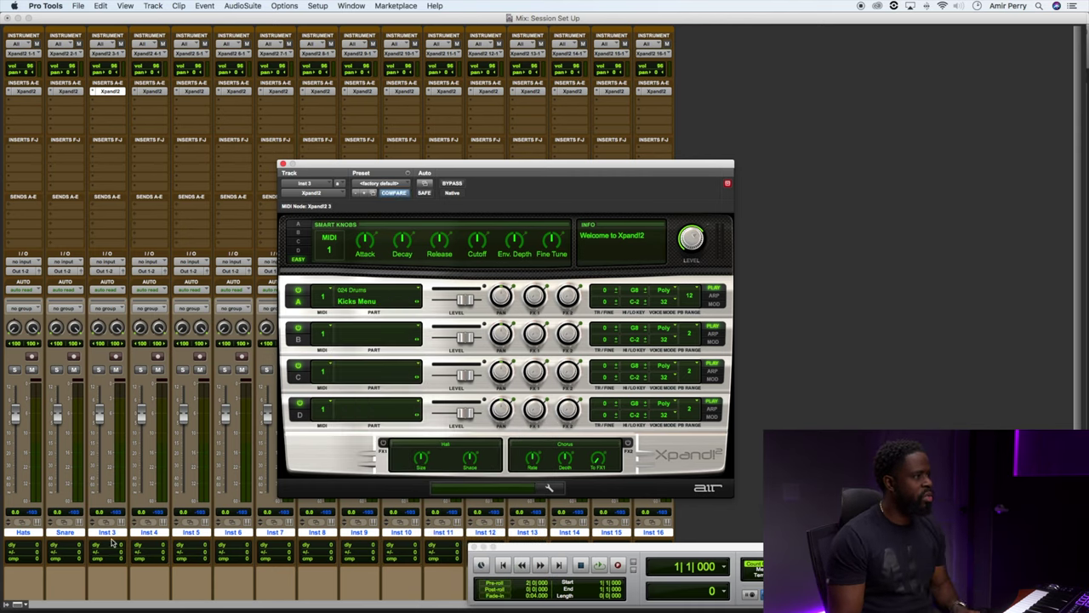
double_click(109, 531)
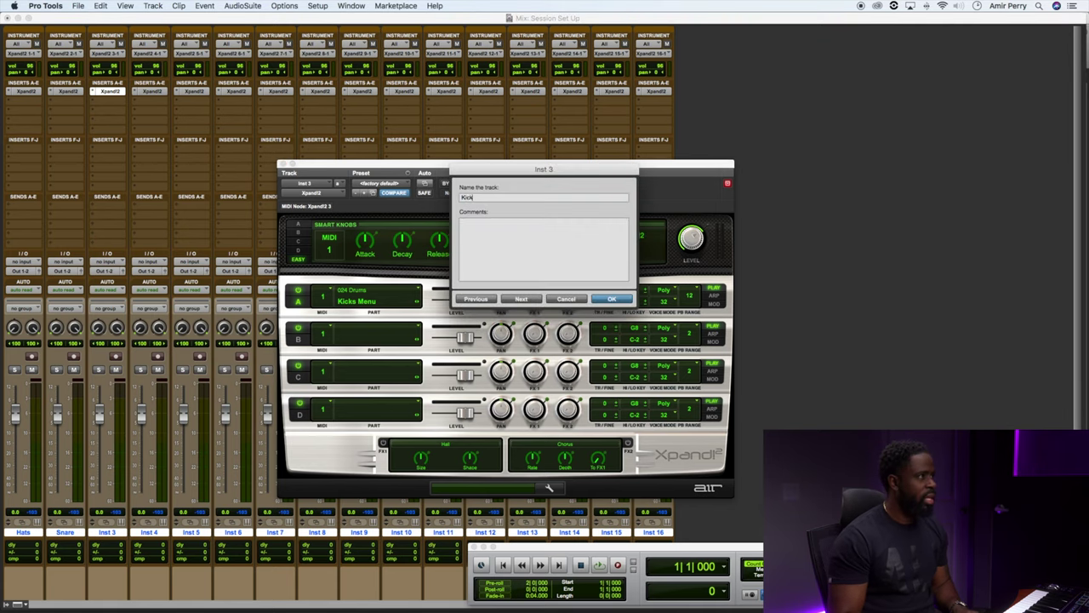
type("Kick")
key("Return")
Load the 024 Drums Hats+Toms+Cyms Selection patch into part A of Inst 4's Xpand!2.
left_click(148, 91)
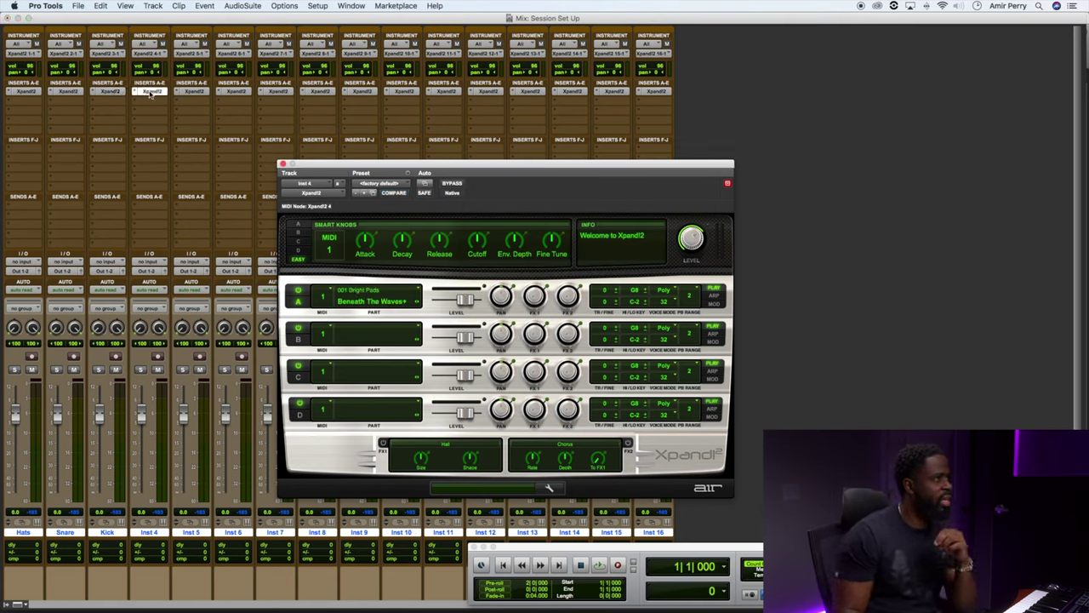
left_click(328, 294)
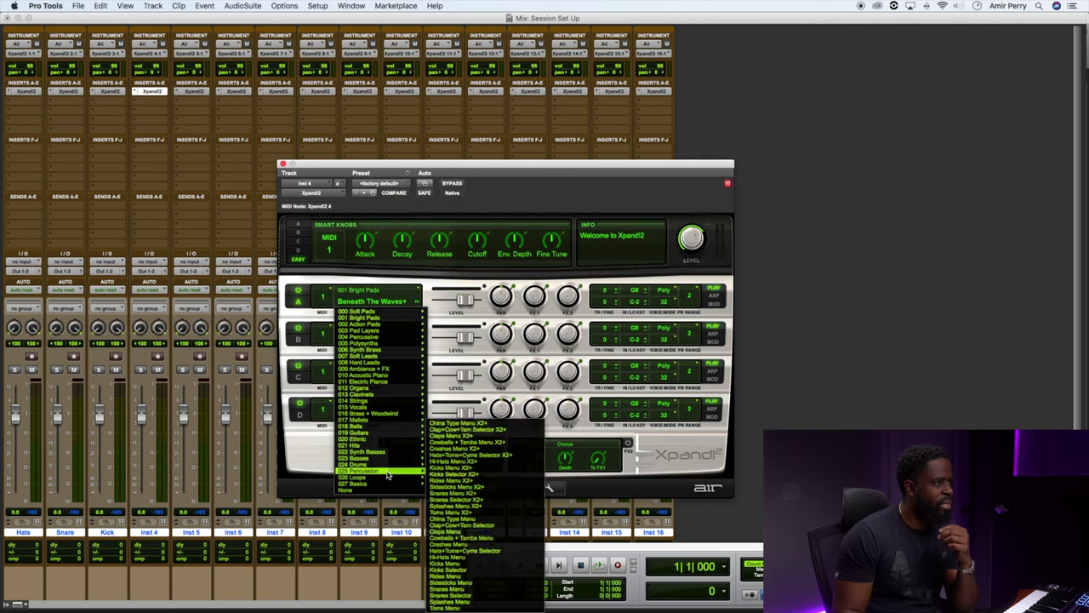
mouse_move(390, 468)
scroll(474, 485, "down", 5)
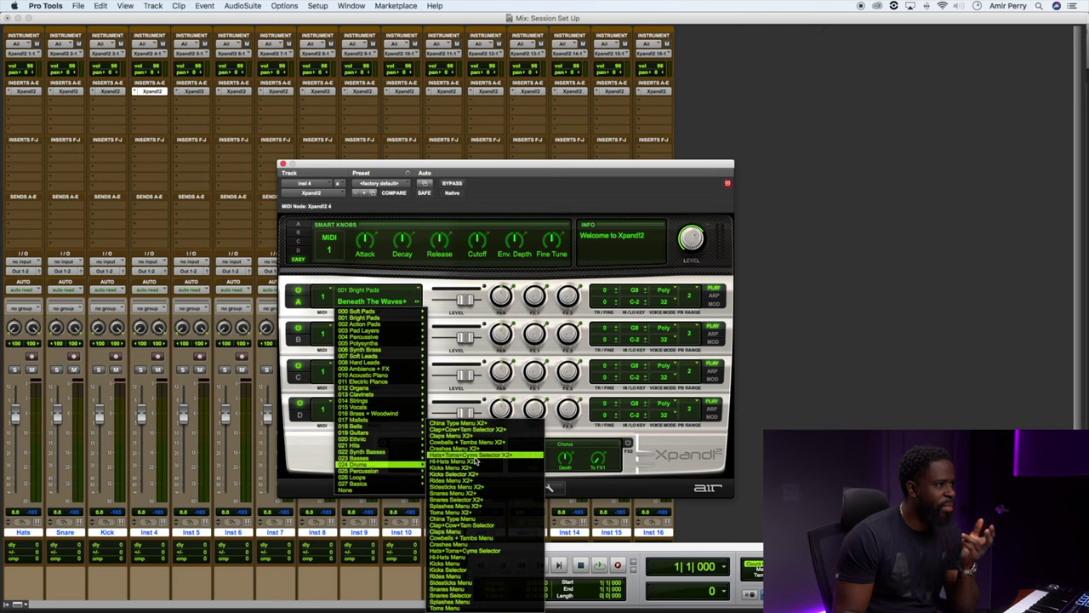
left_click(476, 457)
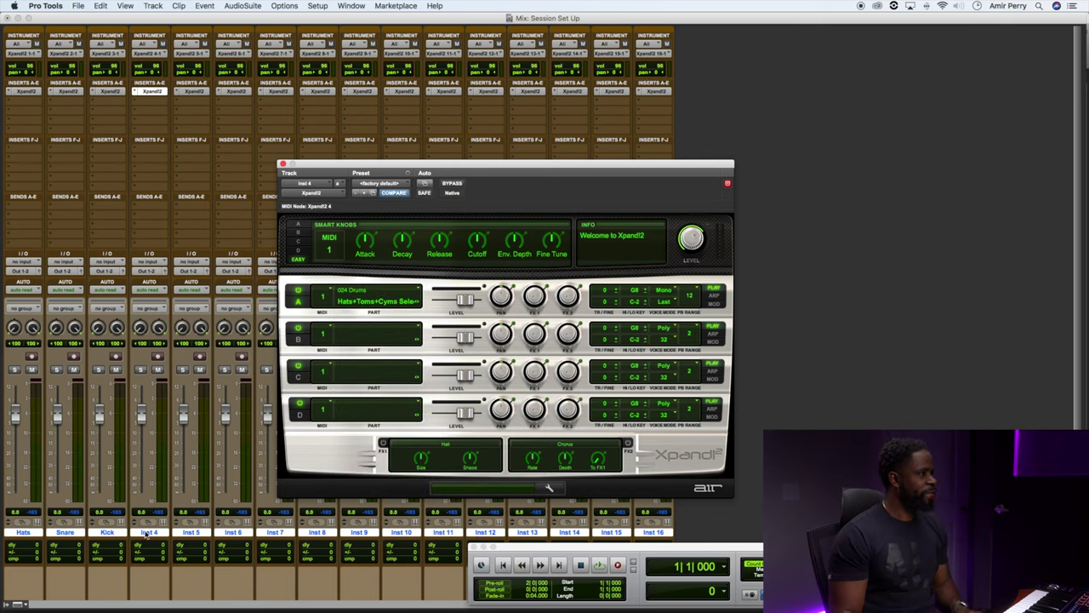
Rename track Inst 4 to Percussion.
double_click(146, 533)
type("Pe")
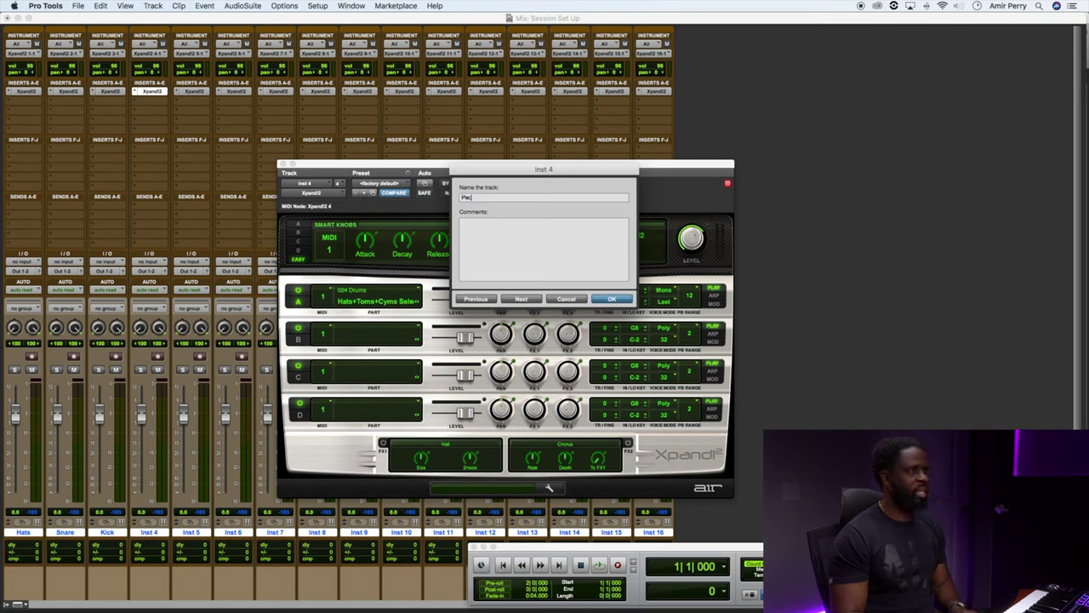
type("rcussion")
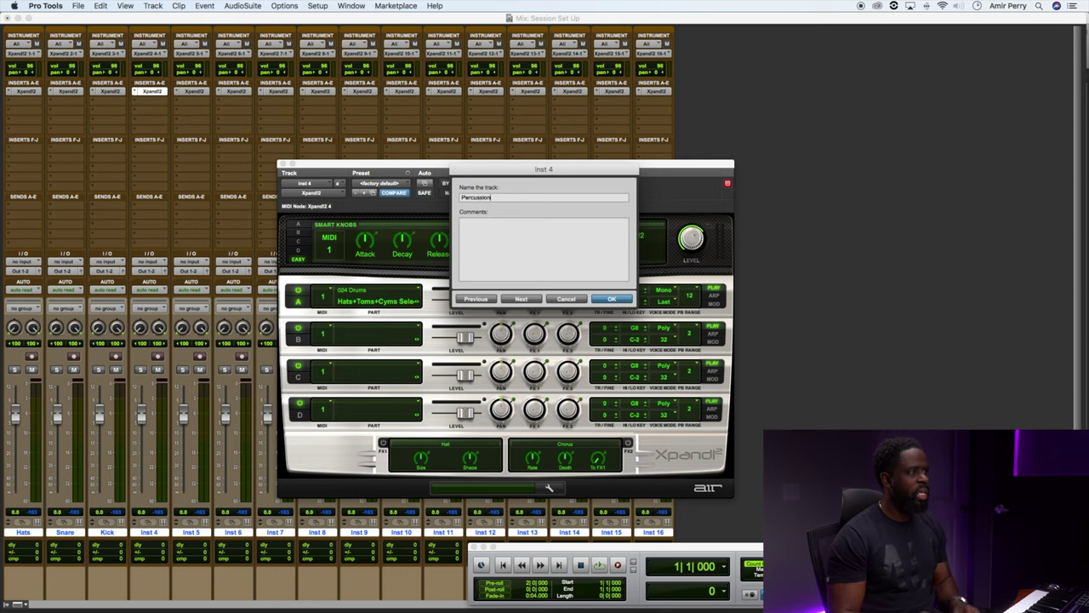
key("Return")
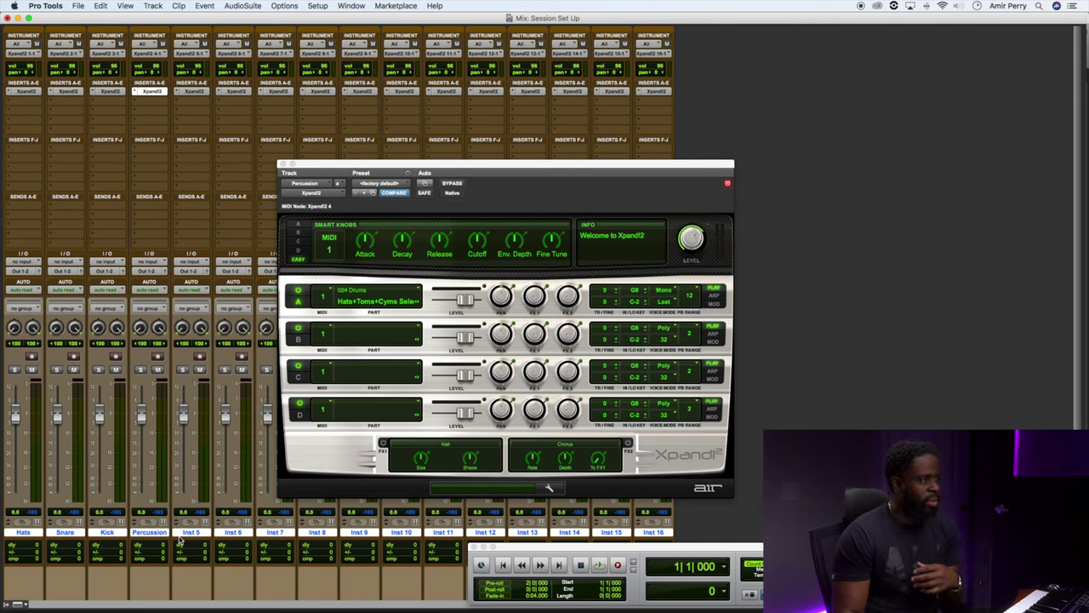
Close the Xpand!2 plug-in window to reveal the full sixteen-track mixer.
left_click(283, 165)
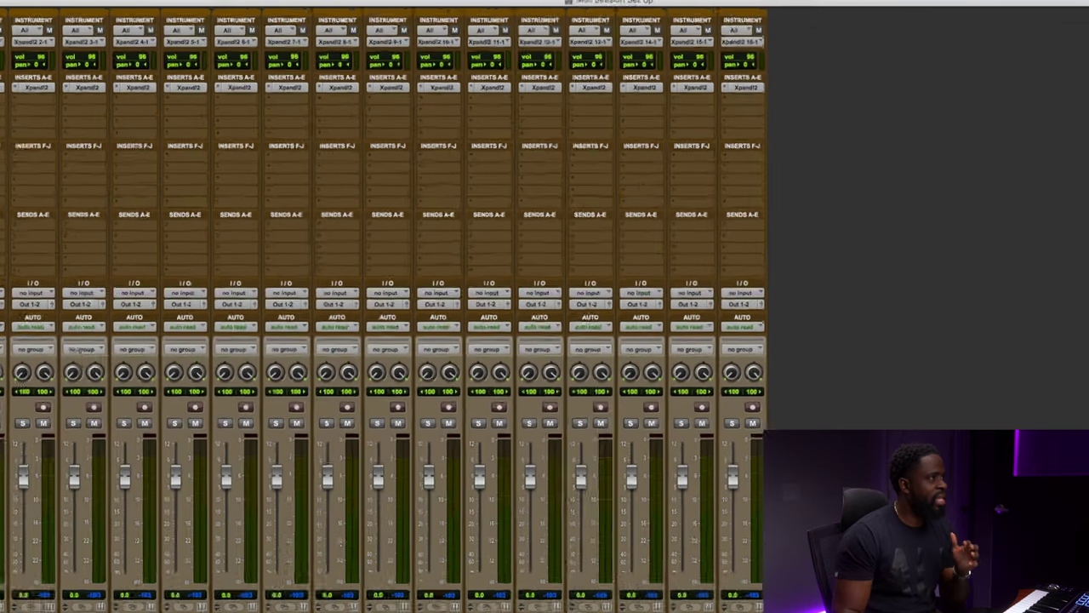
Save the session as template 'Session Set Up' in a new 'Session Set Up' category.
left_click(79, 5)
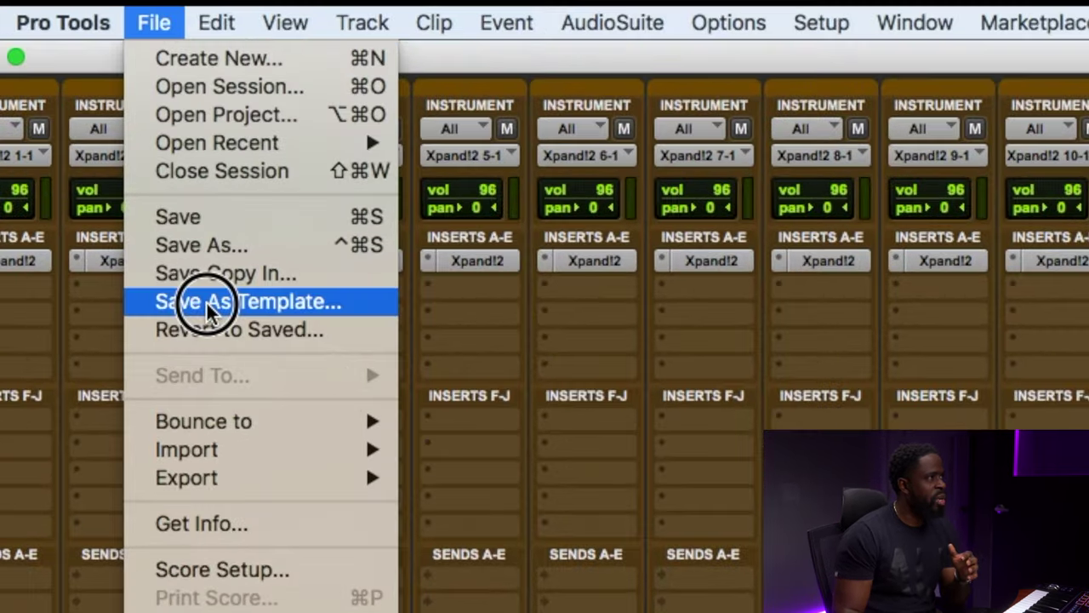
left_click(207, 305)
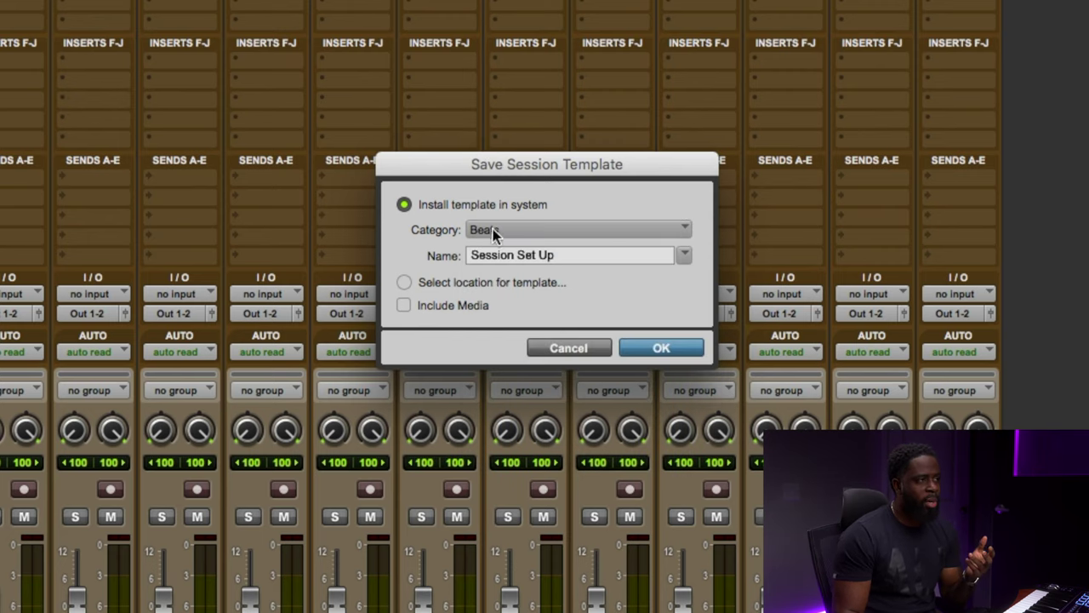
left_click(668, 232)
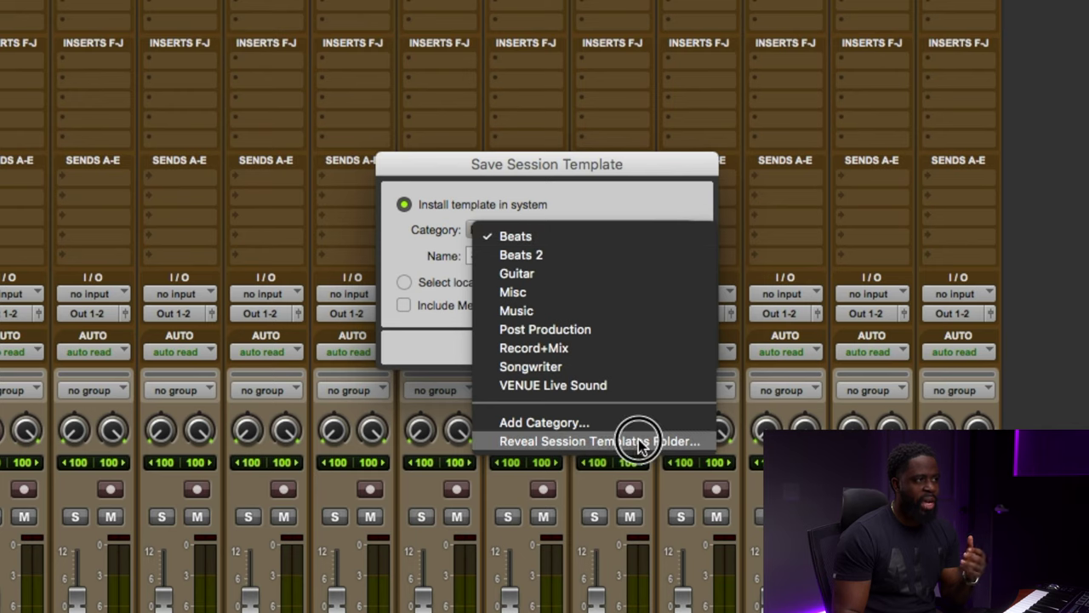
left_click(641, 429)
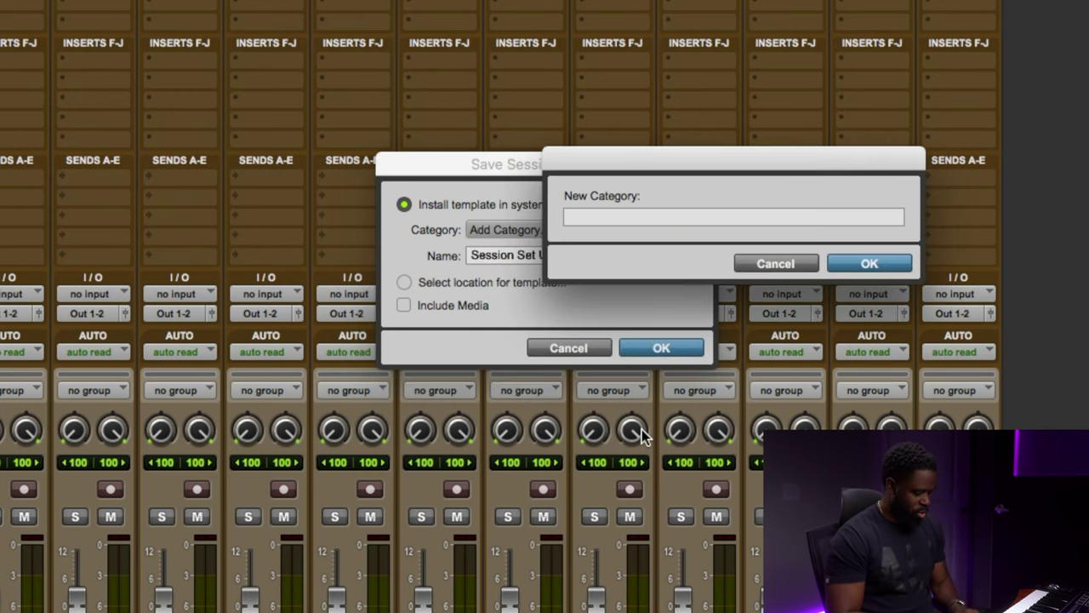
type("Session Set Up")
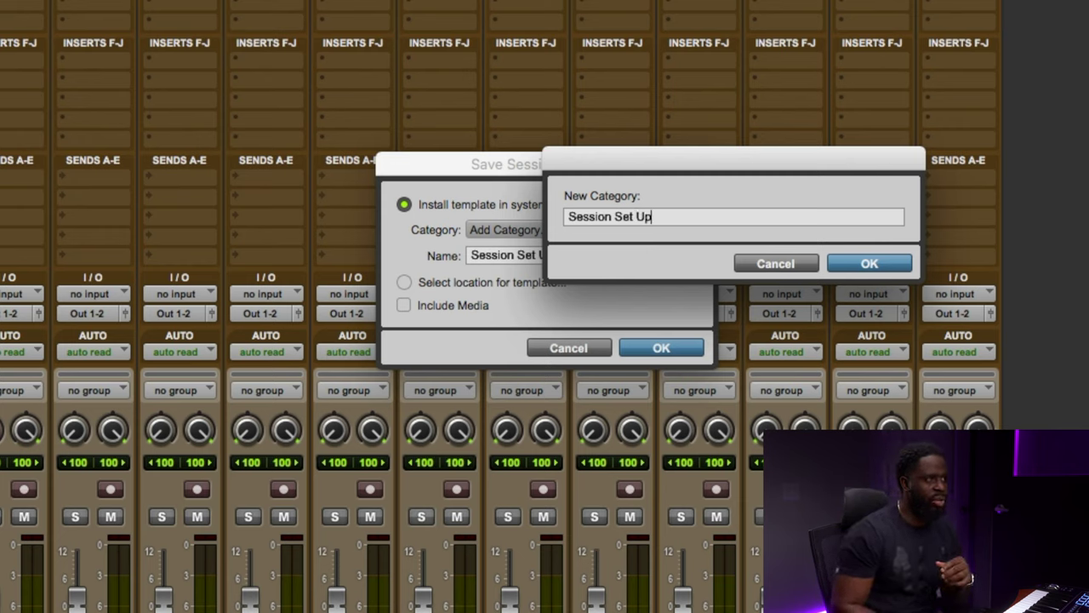
key("Return")
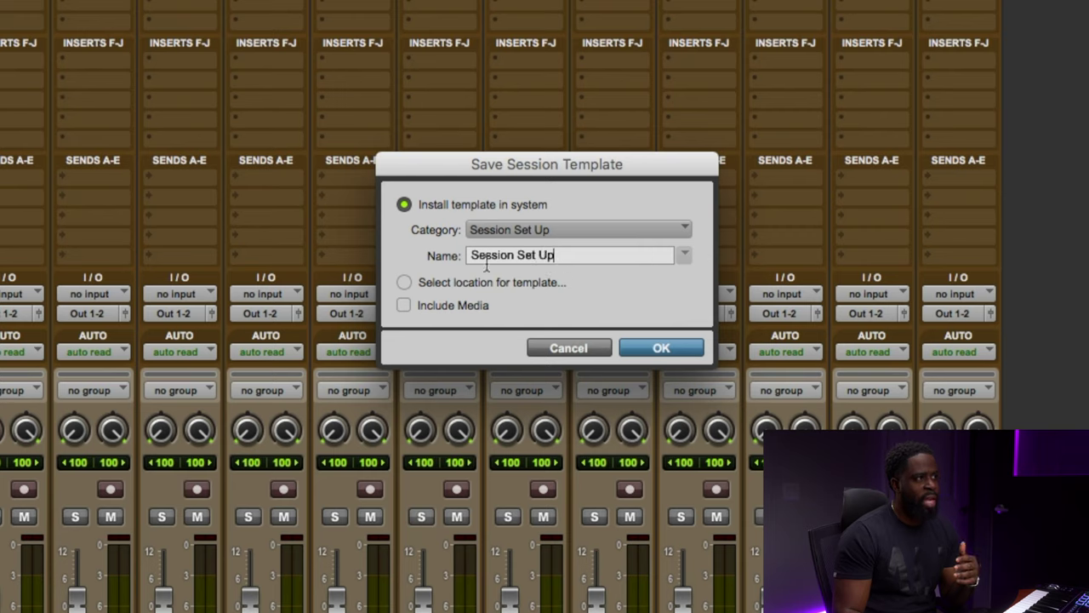
left_click(678, 349)
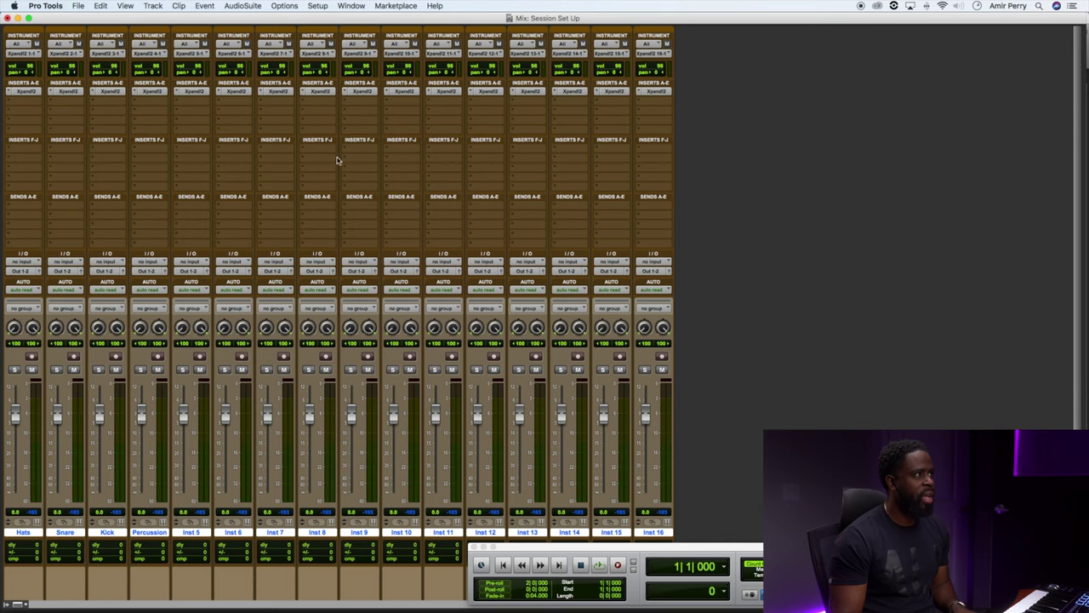
Save the current session and close it.
left_click(78, 5)
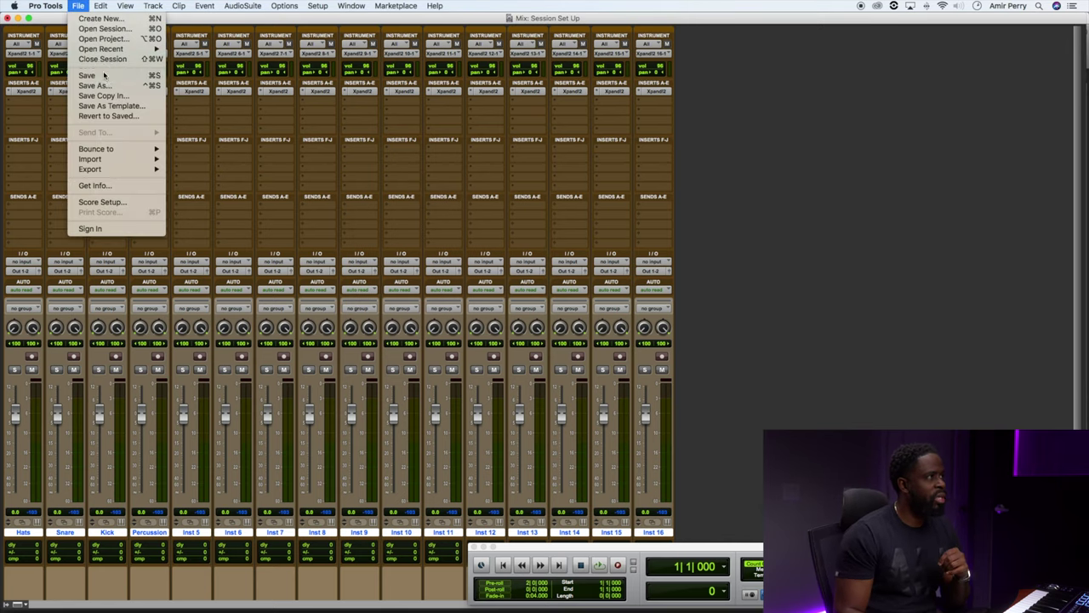
left_click(104, 75)
left_click(79, 5)
left_click(82, 60)
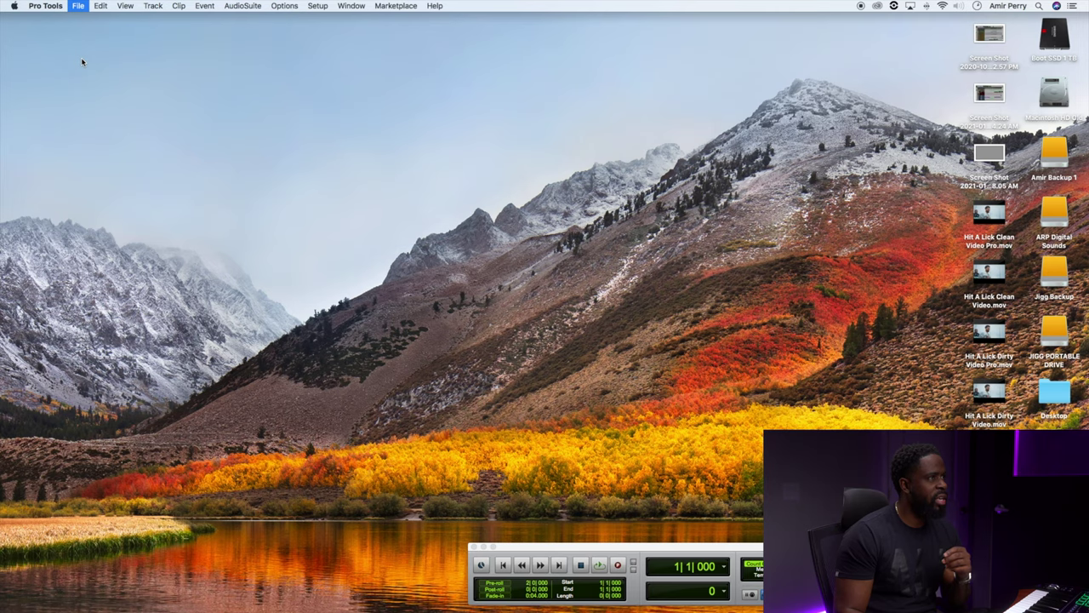
Start a new session based on the Session Set Up template from the Session Set Up group.
left_click(81, 5)
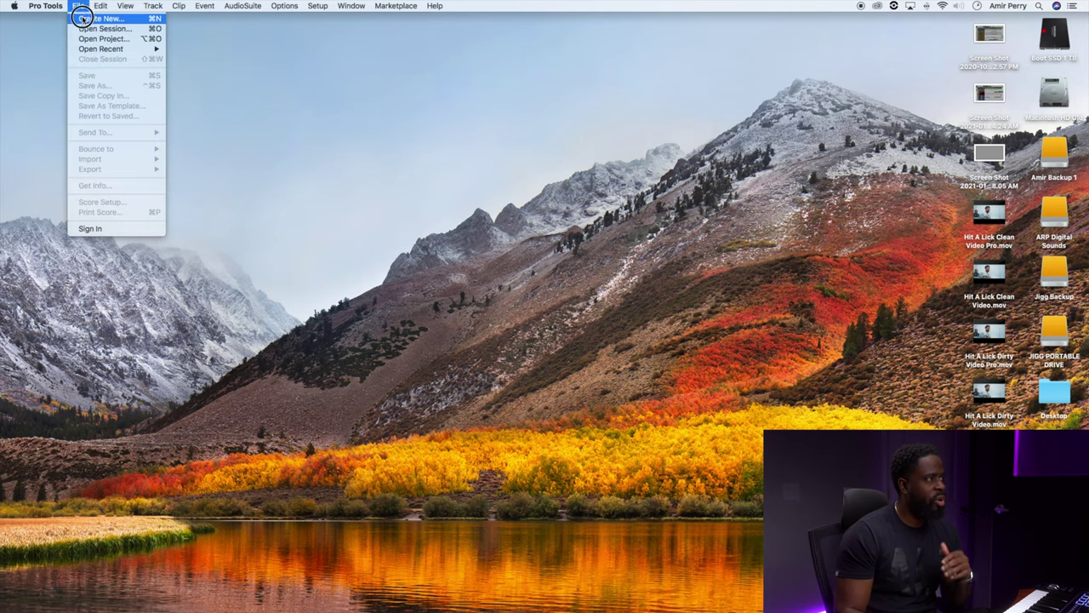
left_click(85, 19)
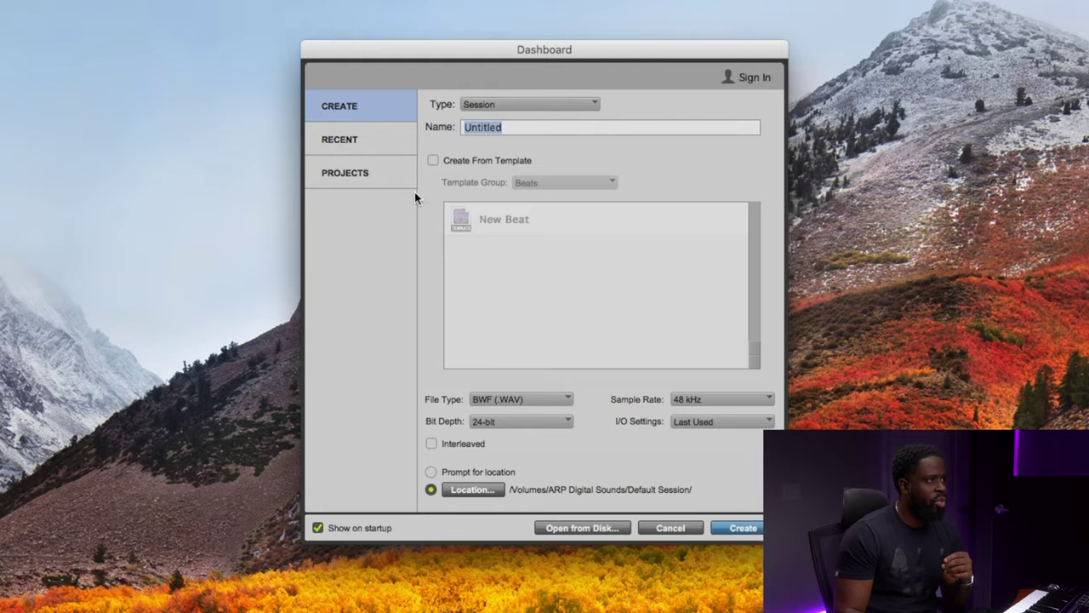
left_click(433, 161)
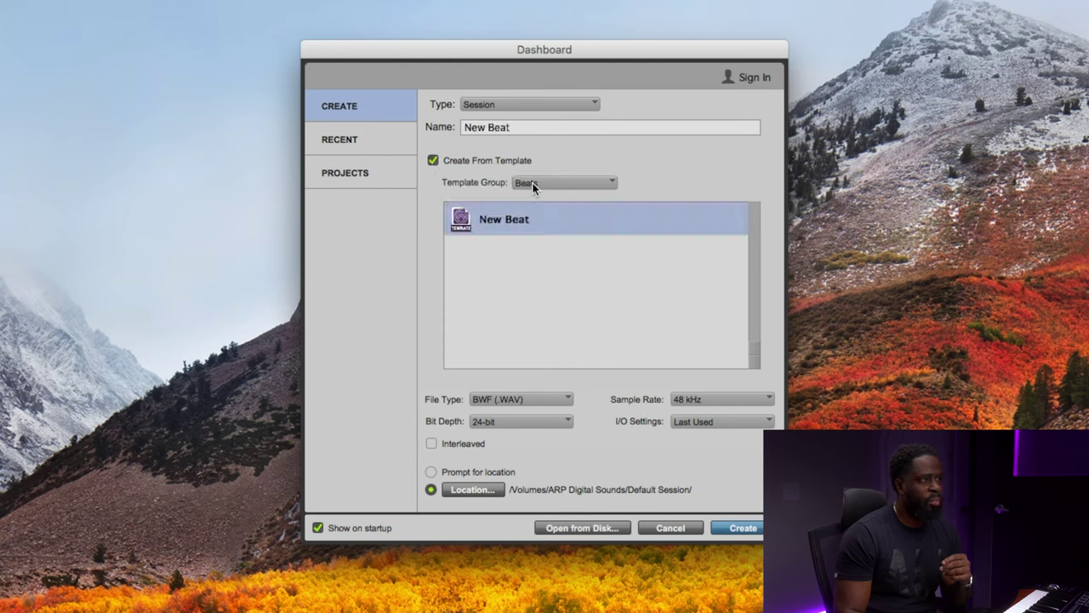
left_click(564, 183)
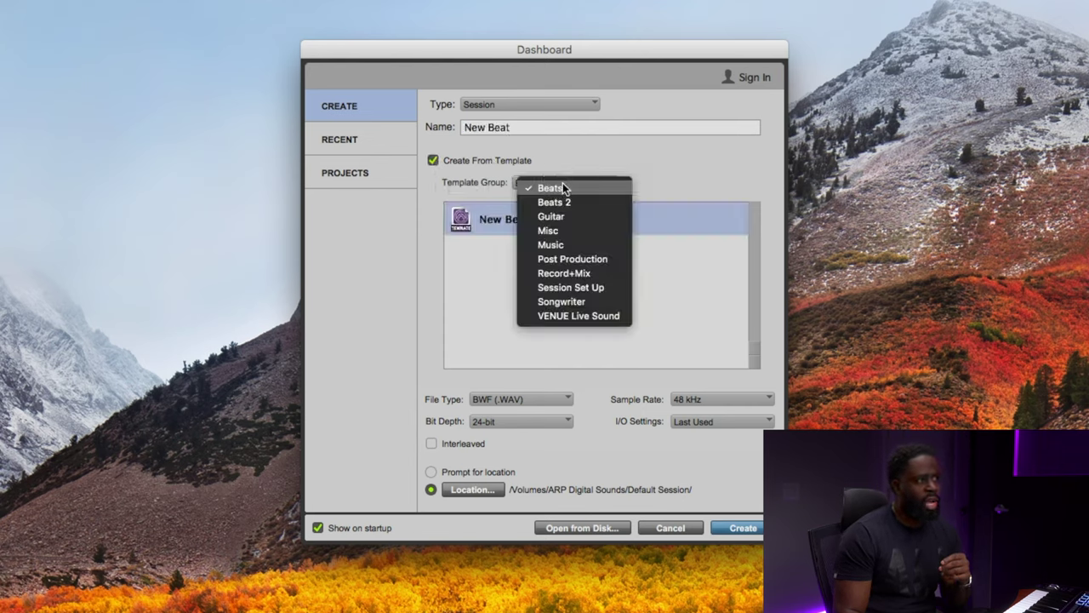
left_click(577, 289)
left_click(532, 223)
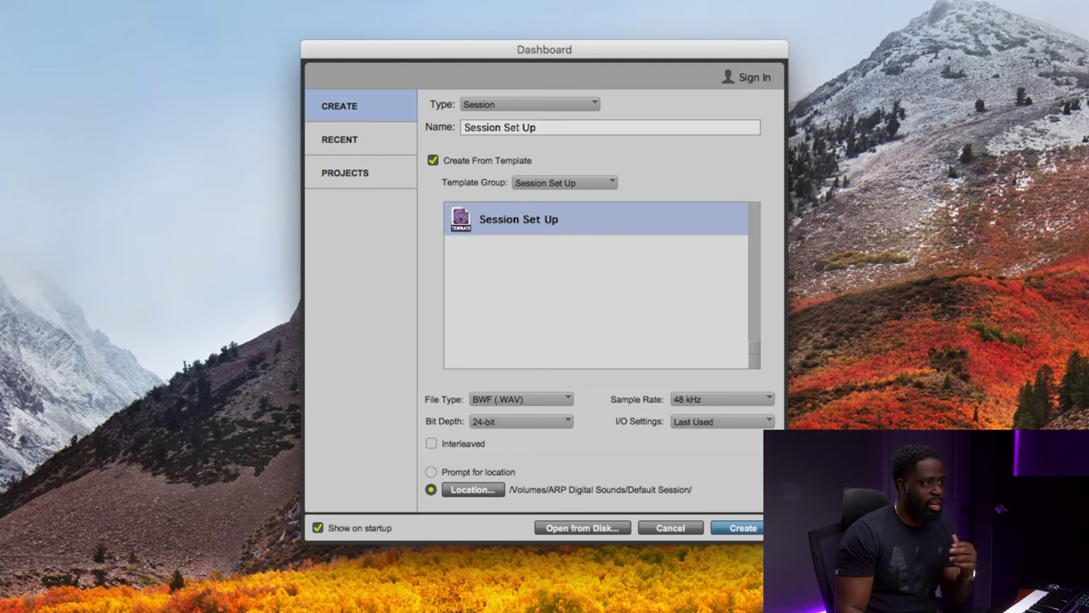
Resolve the duplicate-name warning by naming the new session 'Session Set Up 1' and create it.
left_click(747, 529)
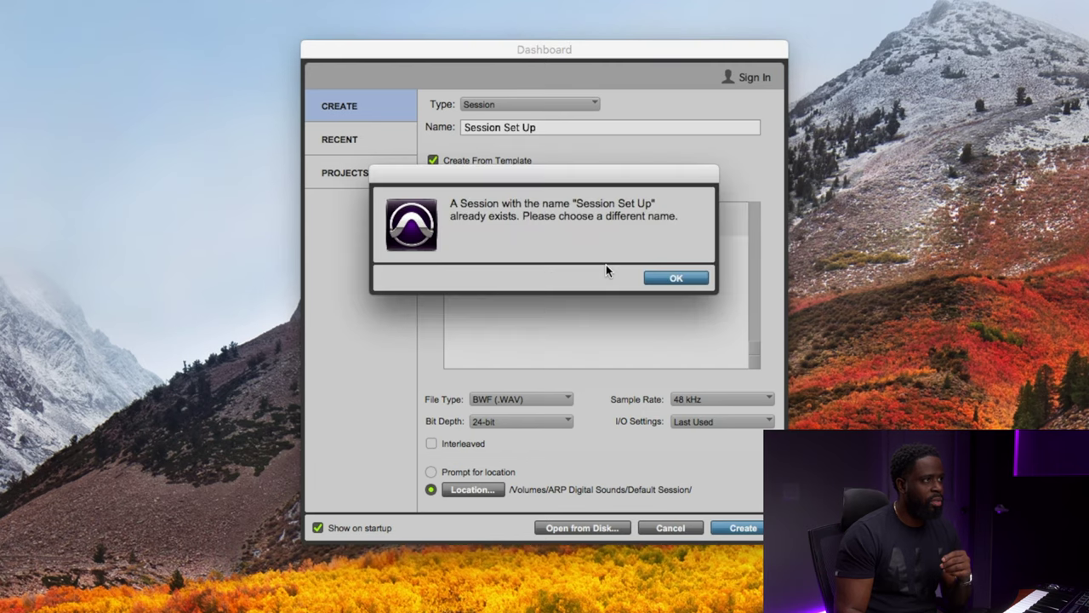
left_click(659, 276)
left_click(555, 129)
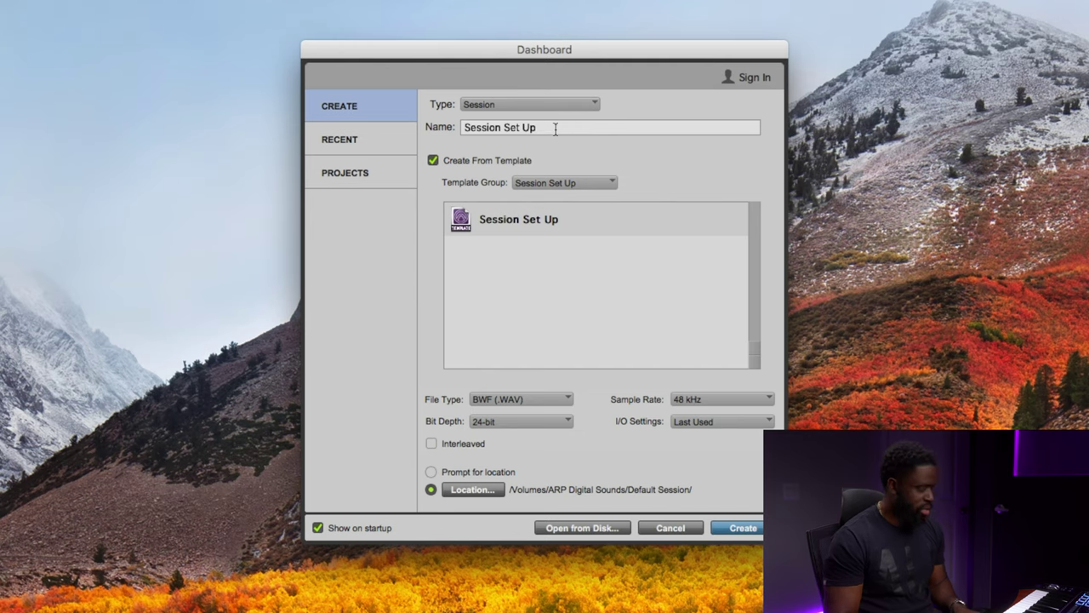
left_click(746, 529)
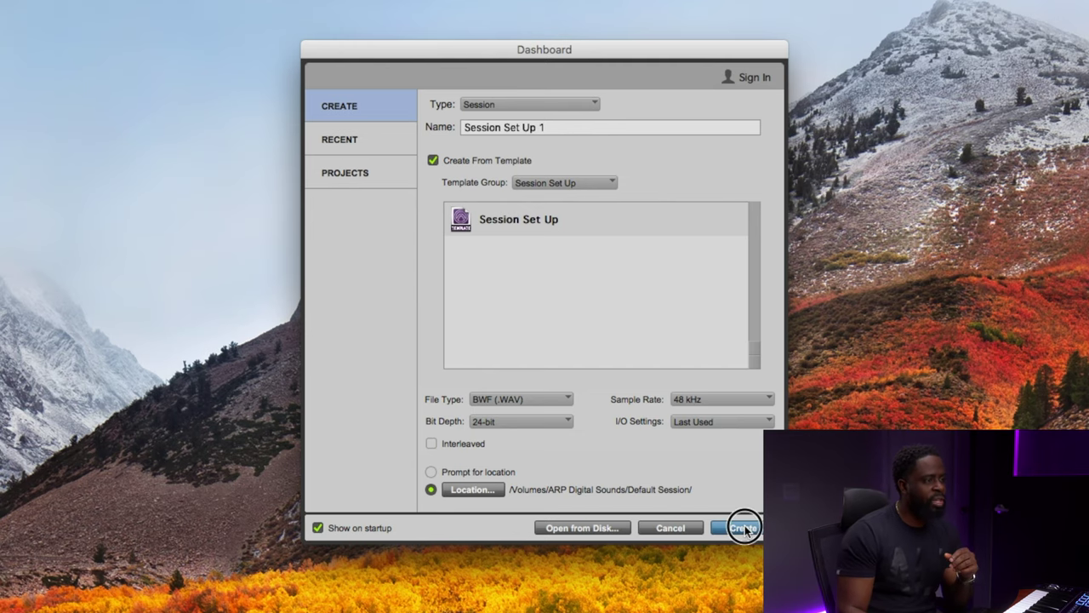